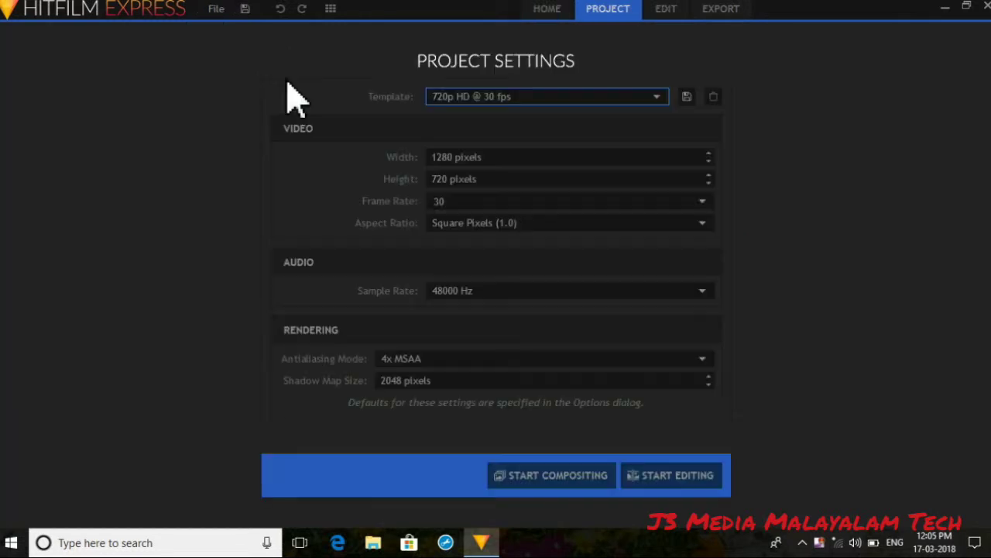
click(98, 281)
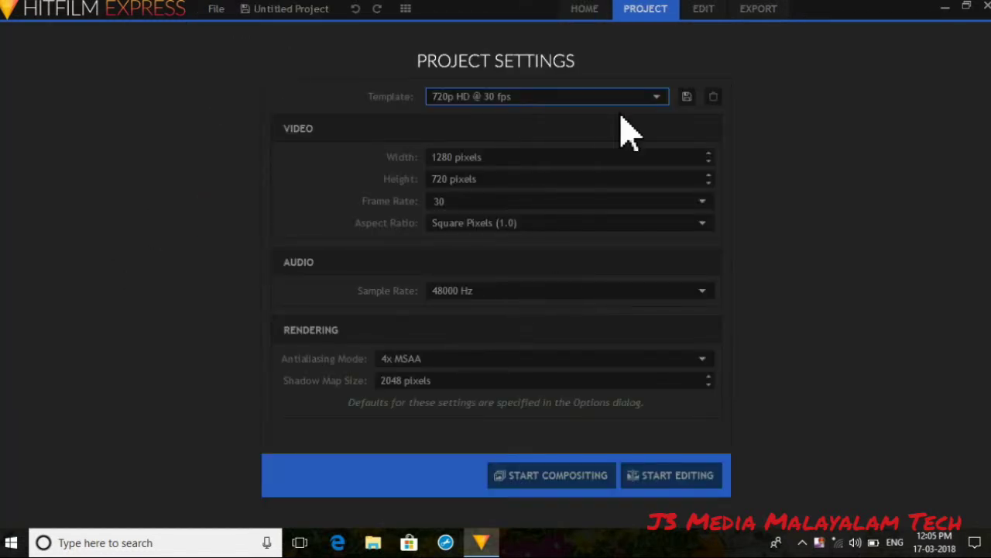
click(657, 98)
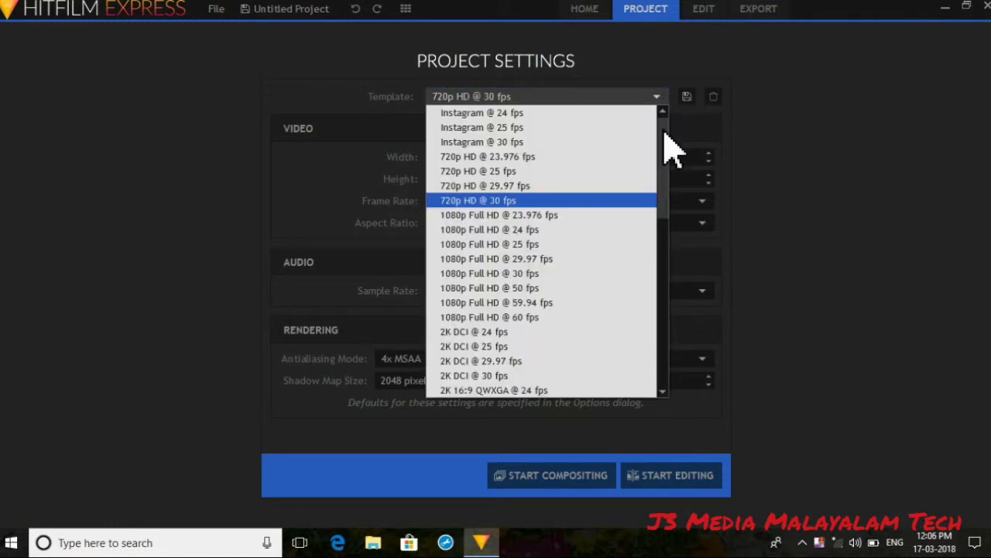
drag(664, 131, 679, 255)
click(680, 276)
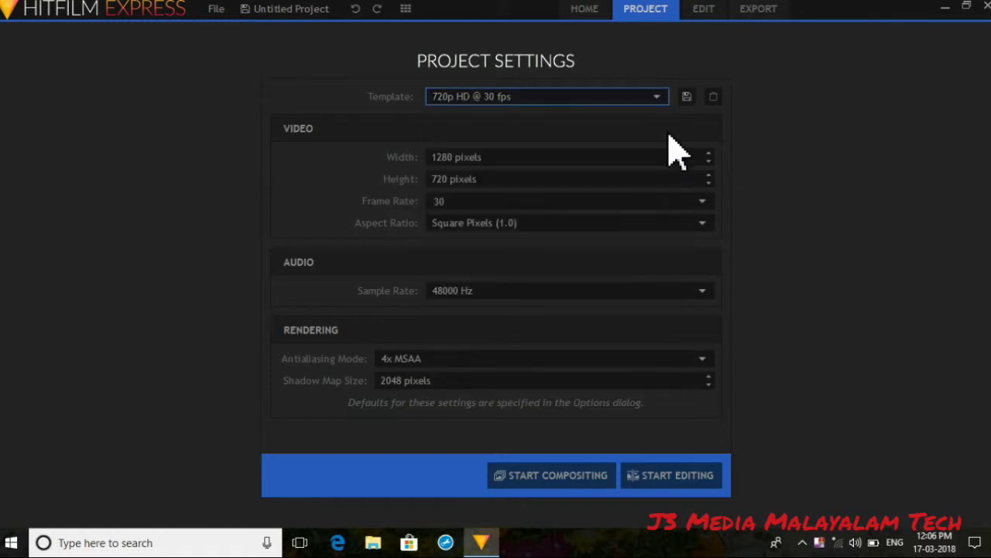
Set the project template to Custom and start editing the project.
click(657, 97)
key(Down)
key(Down)
key(Down)
key(Down)
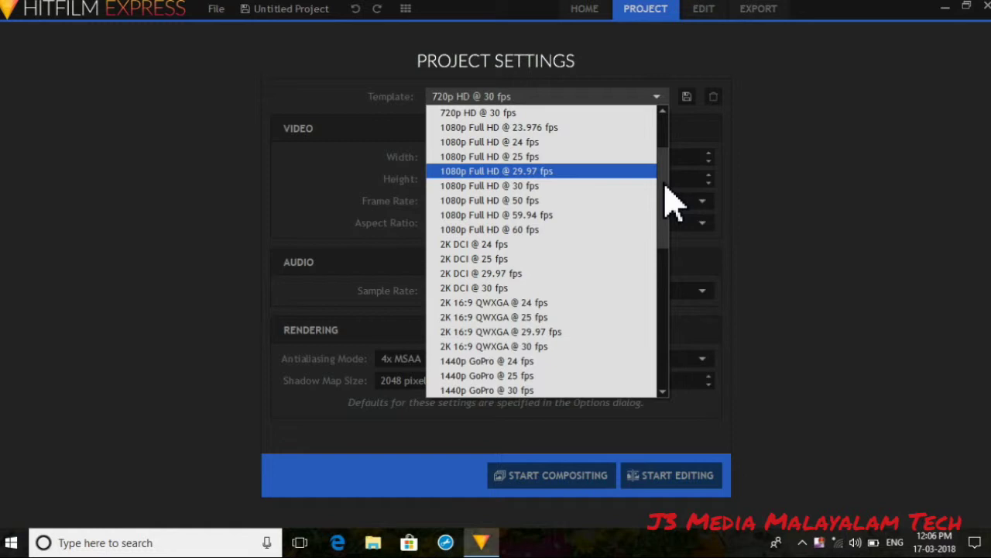
drag(665, 188, 664, 337)
click(486, 390)
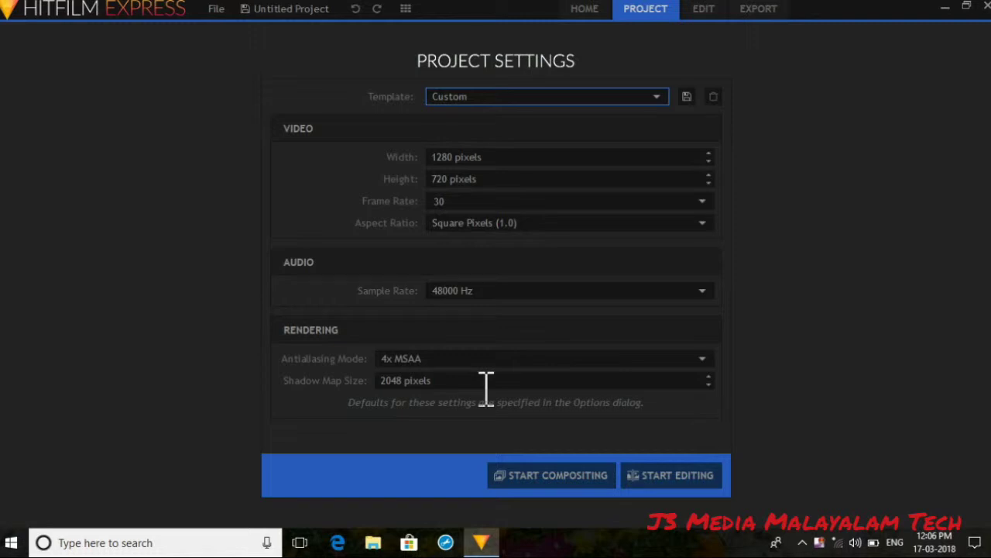
click(666, 478)
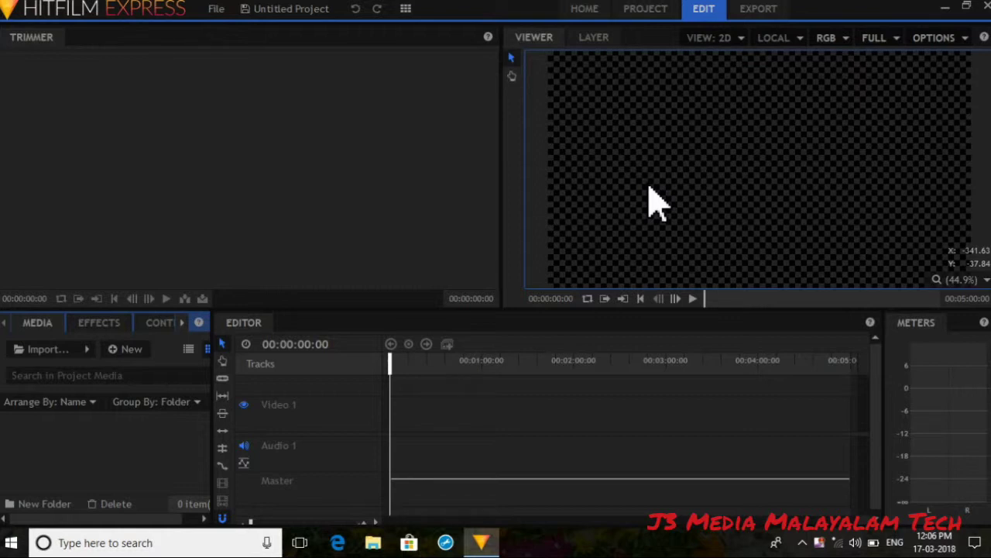
Import the EGG video from the Youtube Videos folder into the project media.
click(67, 357)
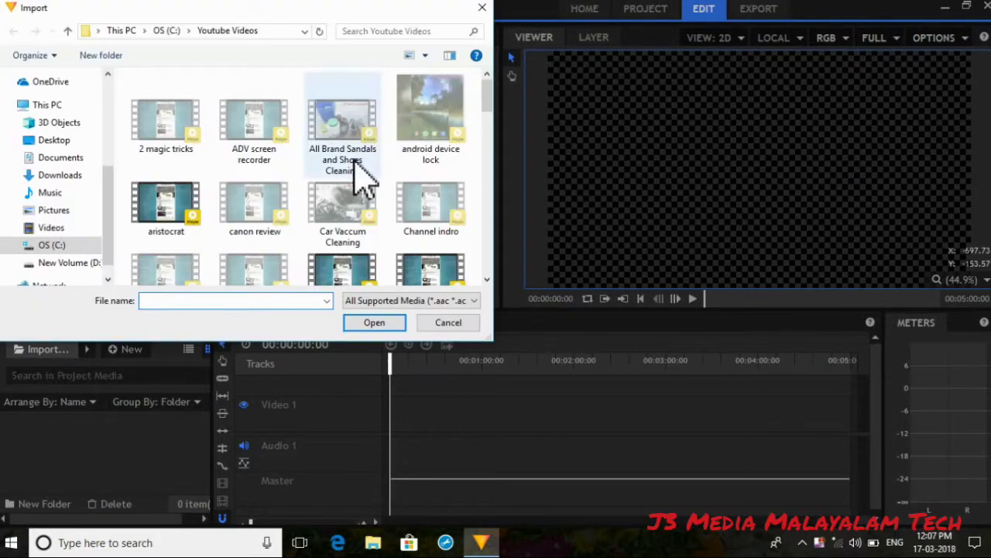
drag(487, 101, 490, 124)
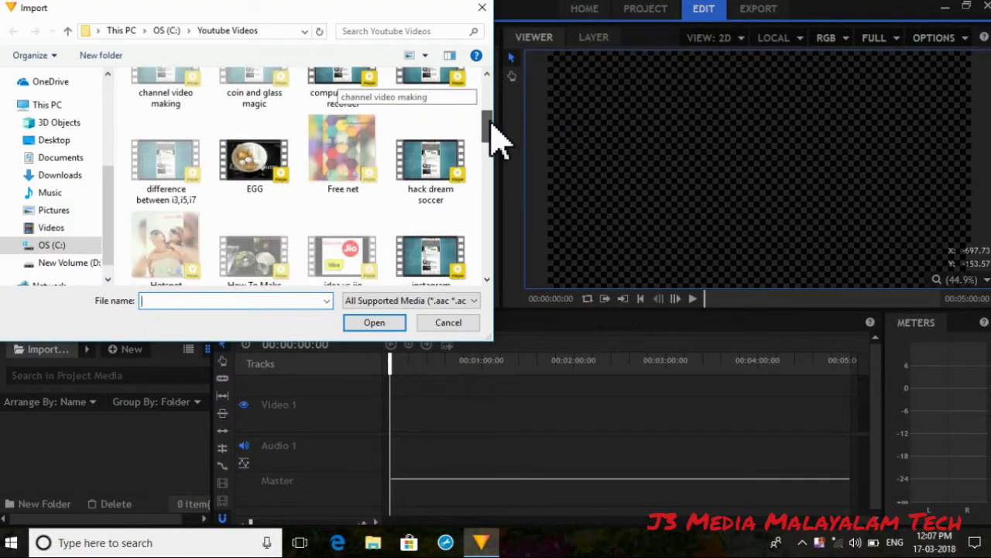
click(281, 178)
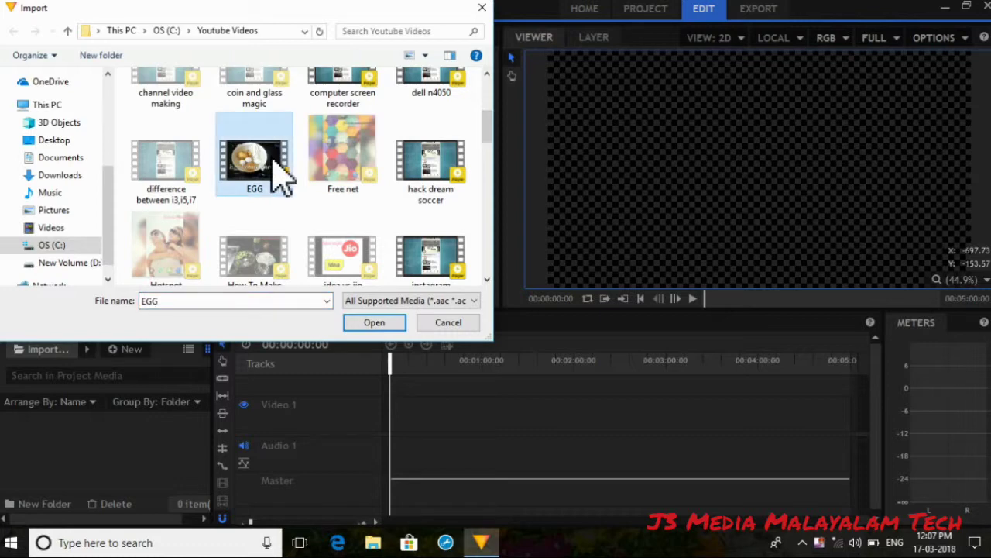
click(391, 324)
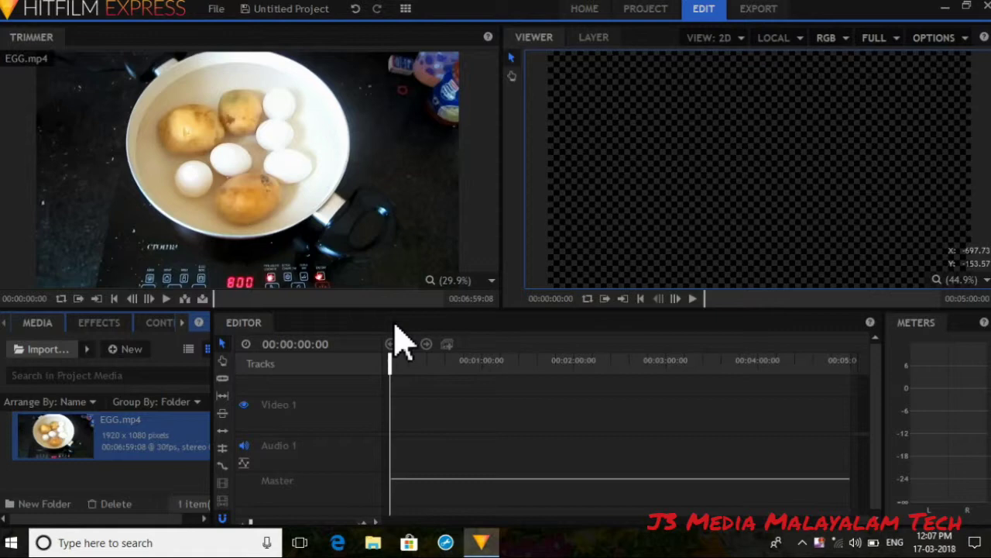
Trim EGG.mp4 with an in point at about 00:00:38:29 and an out point at about 00:03:12:04.
click(237, 302)
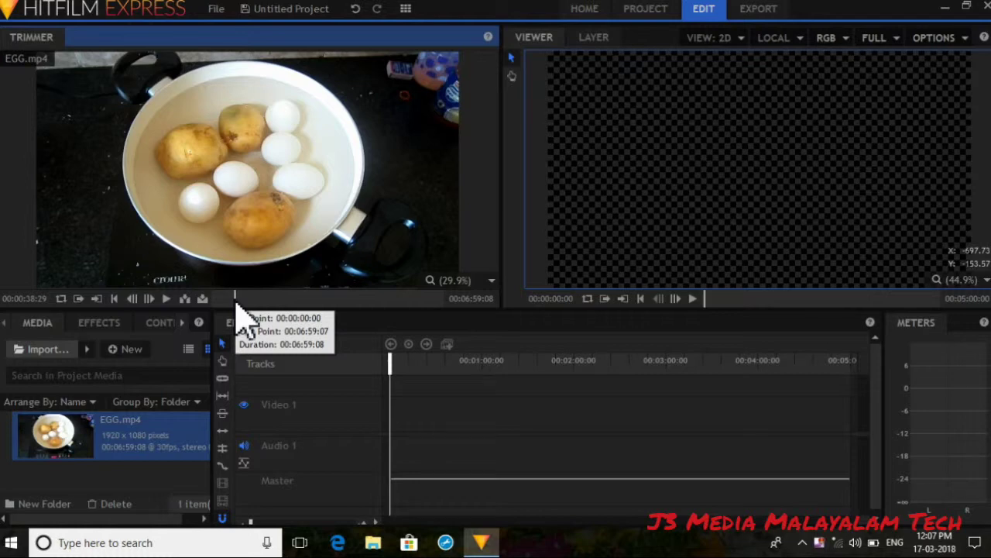
click(80, 301)
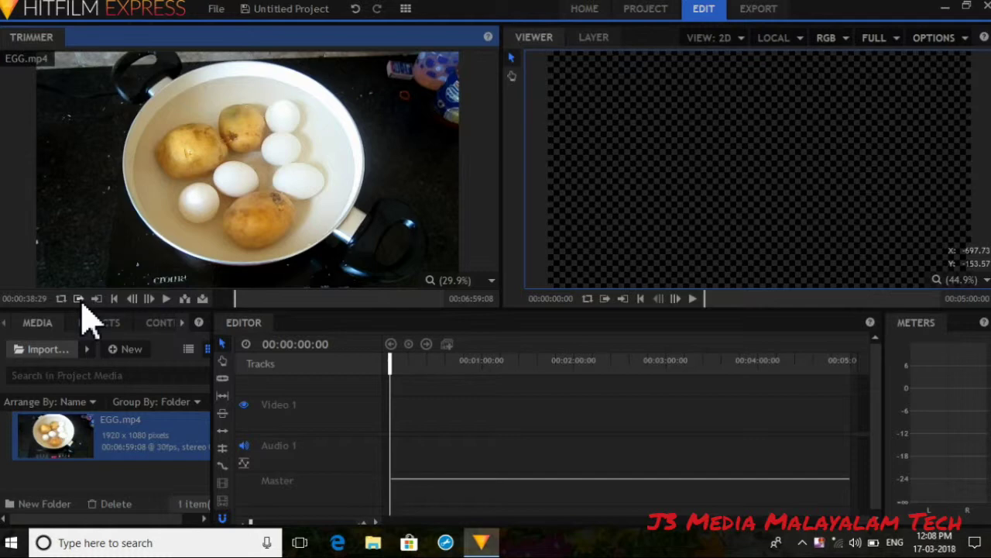
click(307, 299)
click(318, 299)
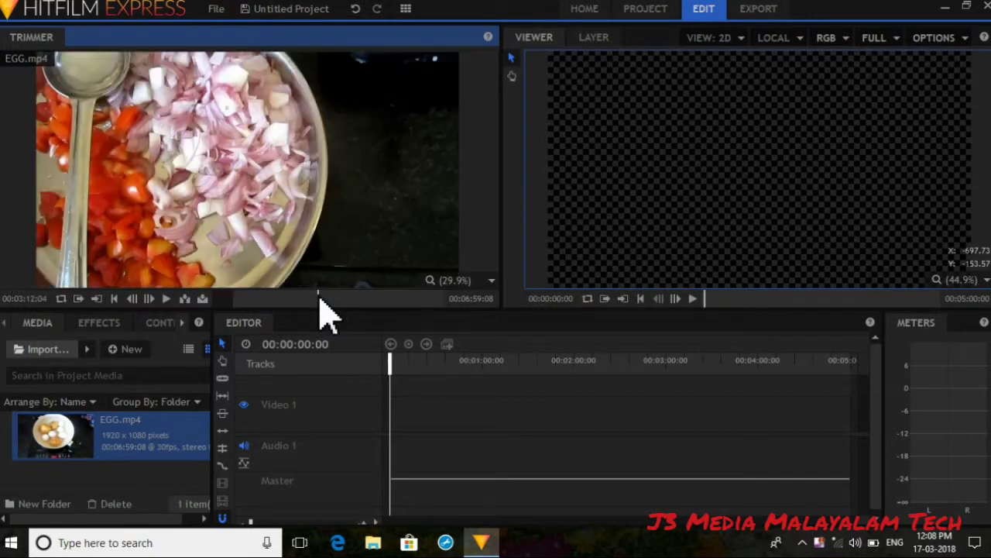
click(96, 299)
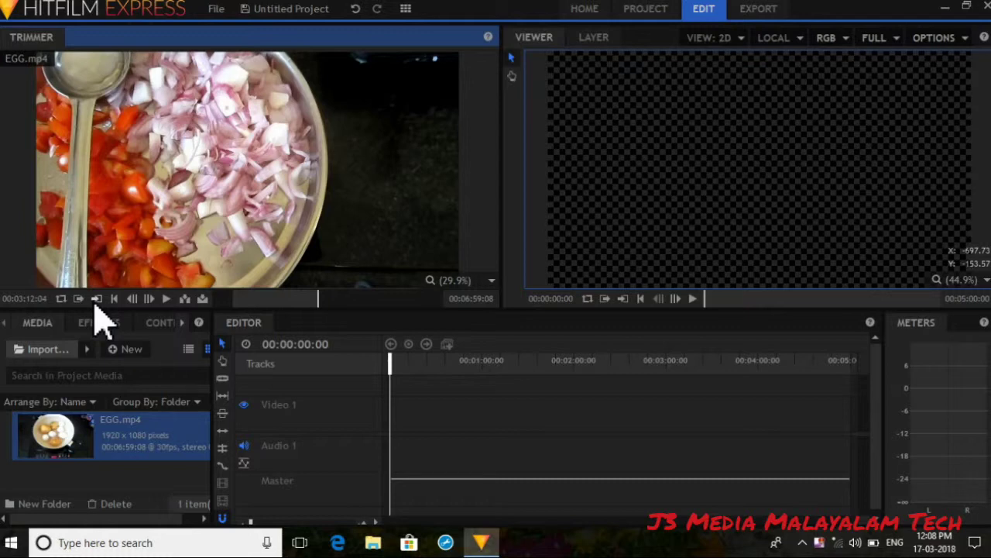
Insert the trimmed clip into the timeline, matching the sequence settings to it, and return the playhead to the start.
click(186, 302)
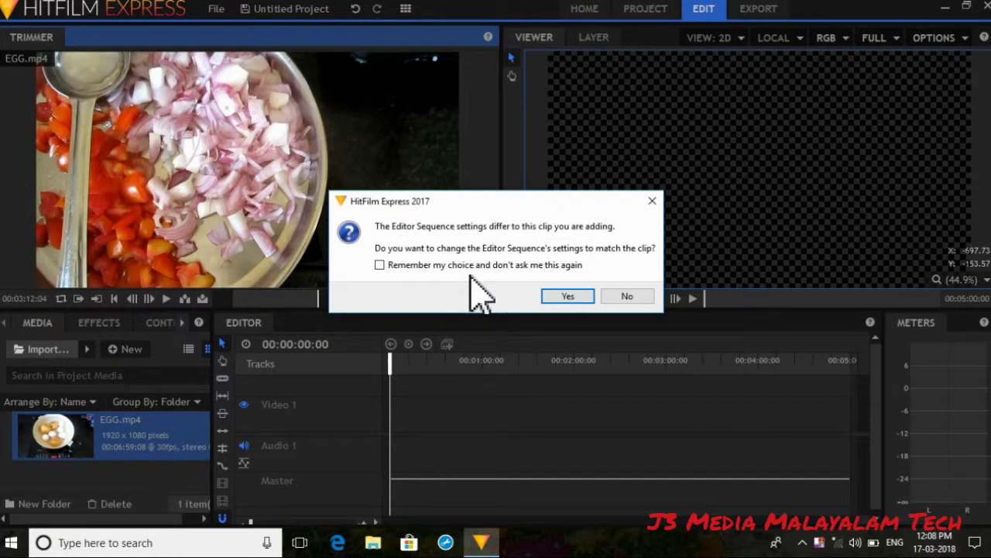
click(589, 299)
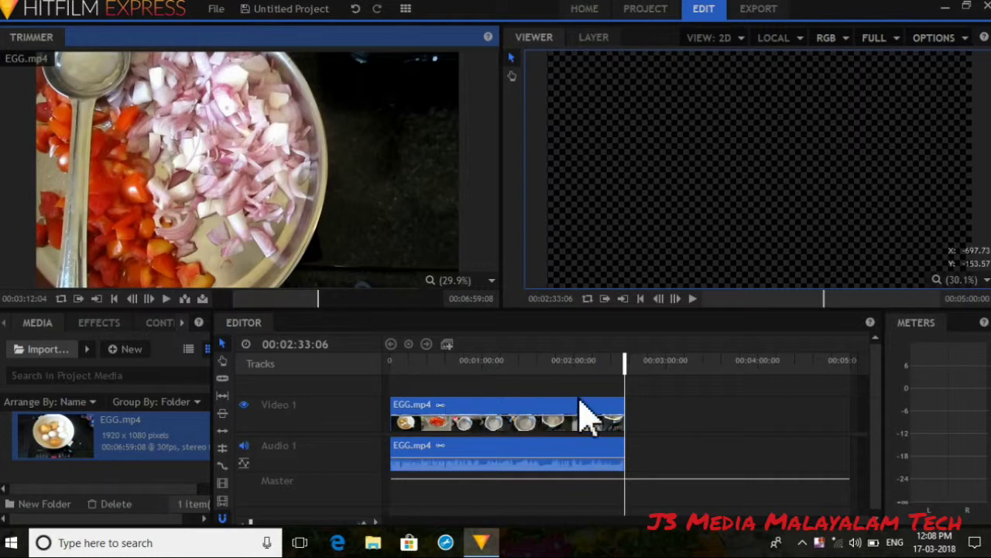
drag(627, 359, 537, 360)
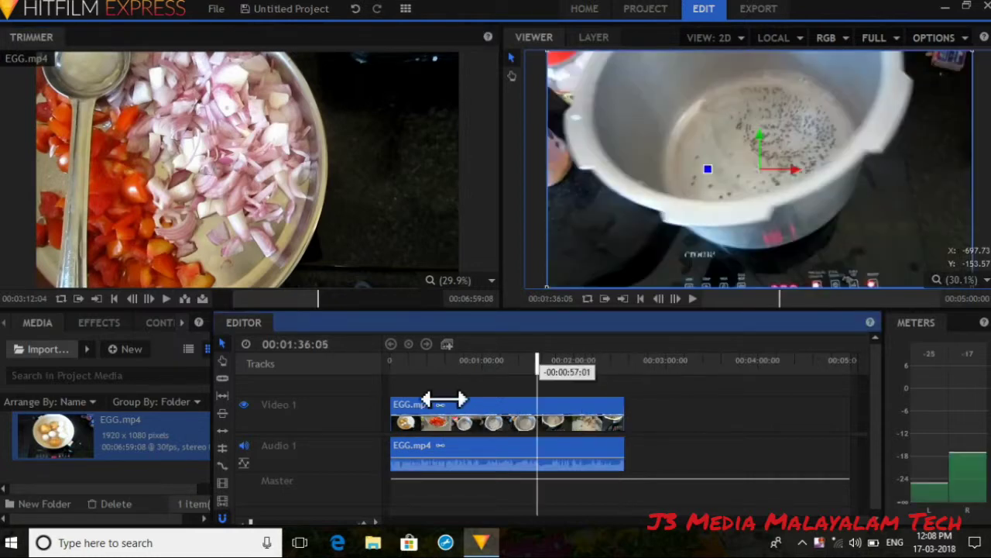
click(438, 401)
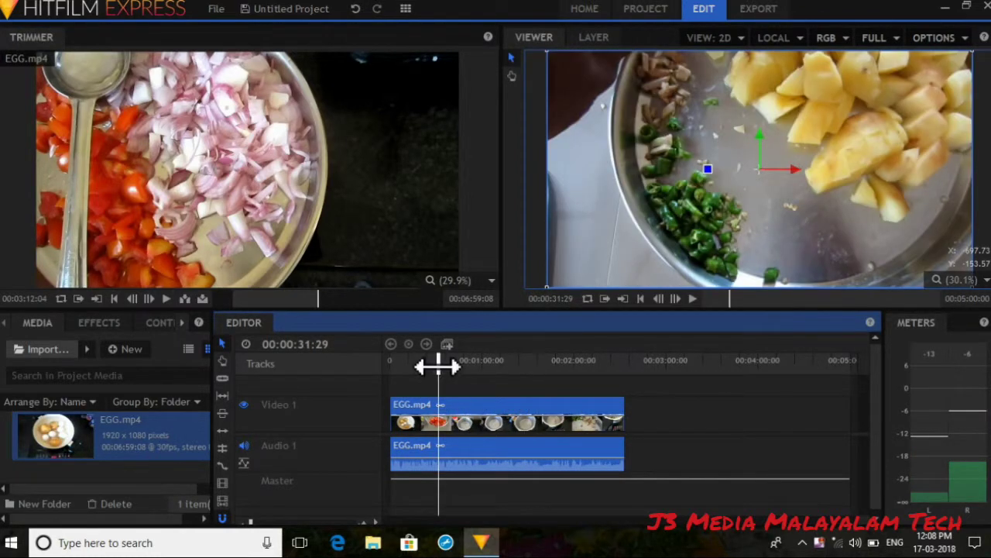
drag(438, 367, 356, 387)
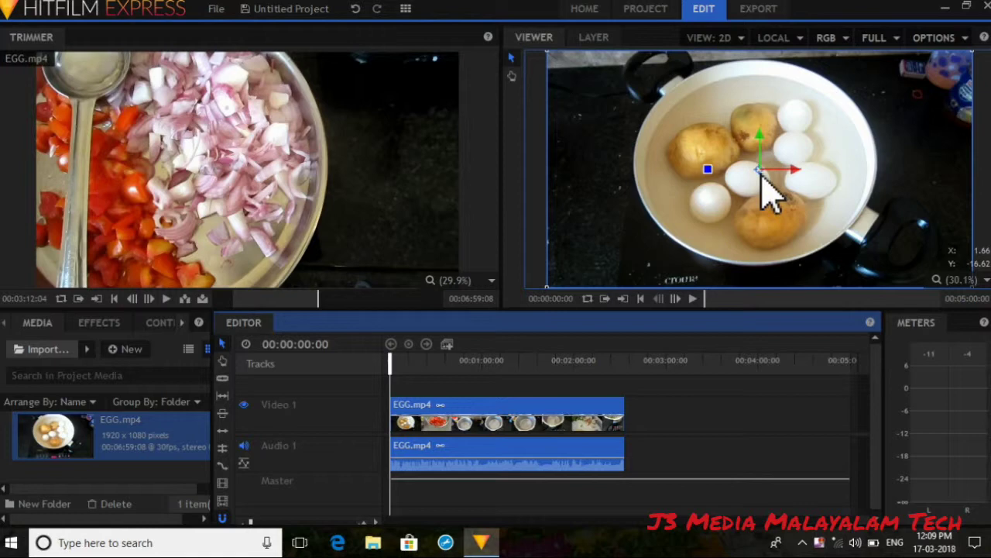
Reposition the EGG.mp4 picture freely within the frame, shrink it slightly from its lower-left corner, and deselect the clip.
drag(766, 189, 708, 197)
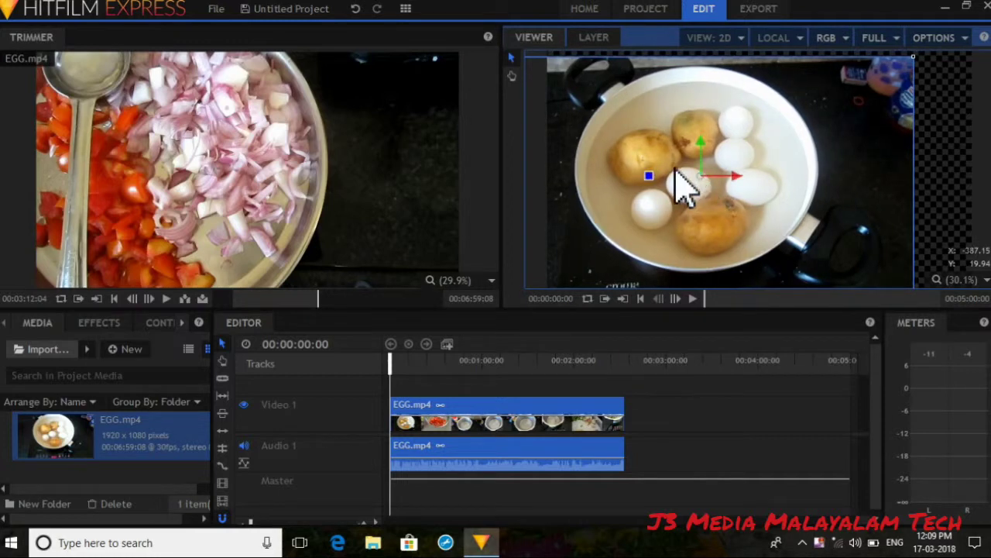
drag(680, 181, 744, 159)
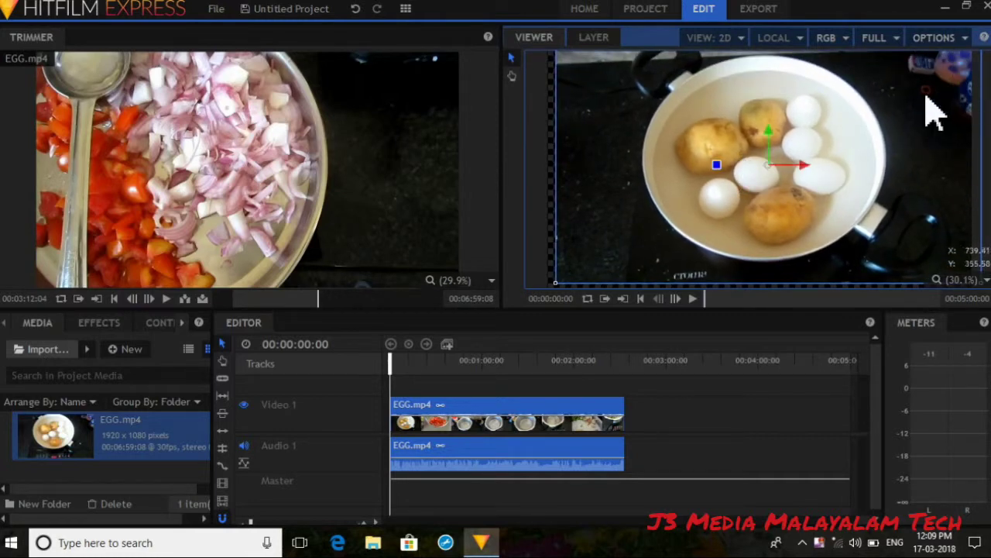
drag(815, 128, 856, 107)
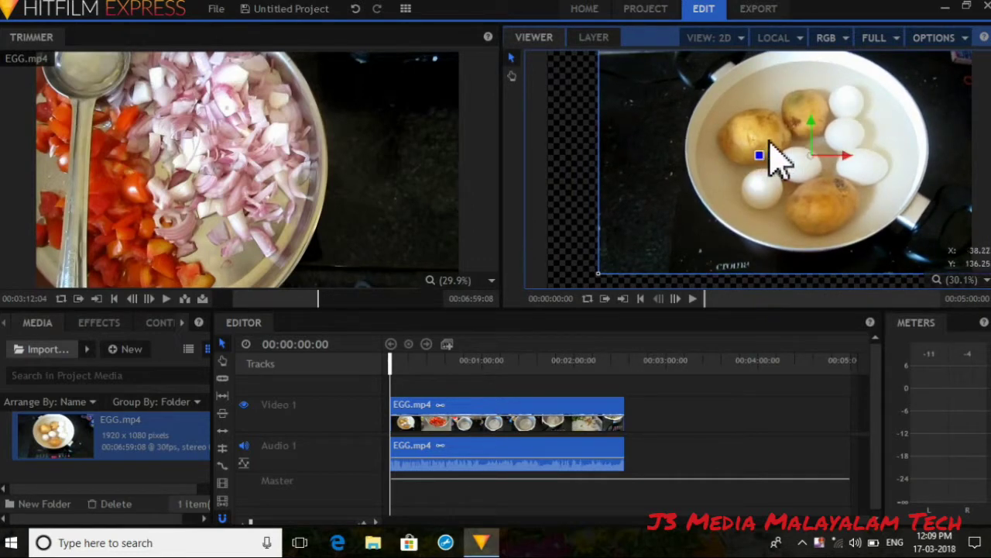
drag(772, 150, 713, 151)
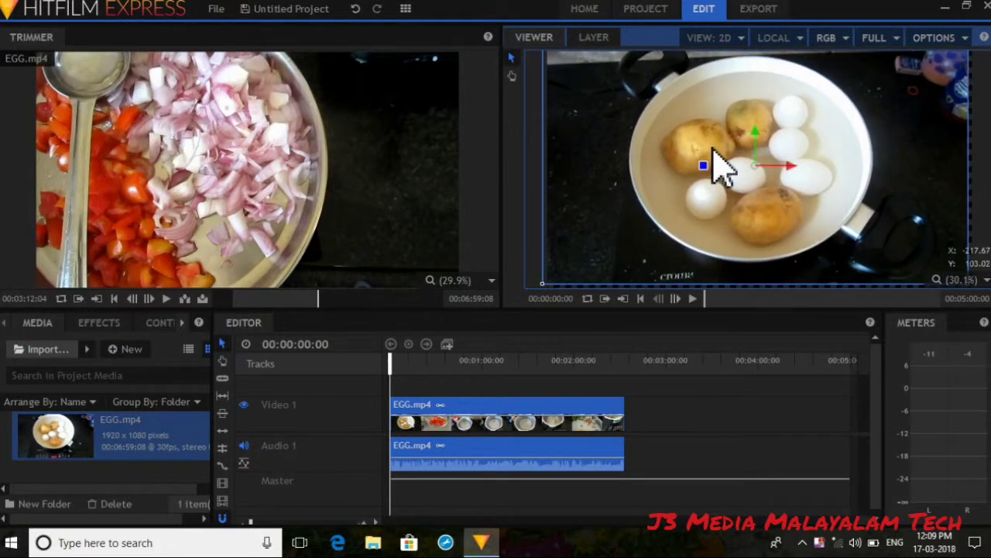
click(546, 291)
mouse_move(544, 286)
mouse_down()
mouse_move(616, 256)
mouse_move(608, 273)
mouse_move(553, 303)
mouse_up()
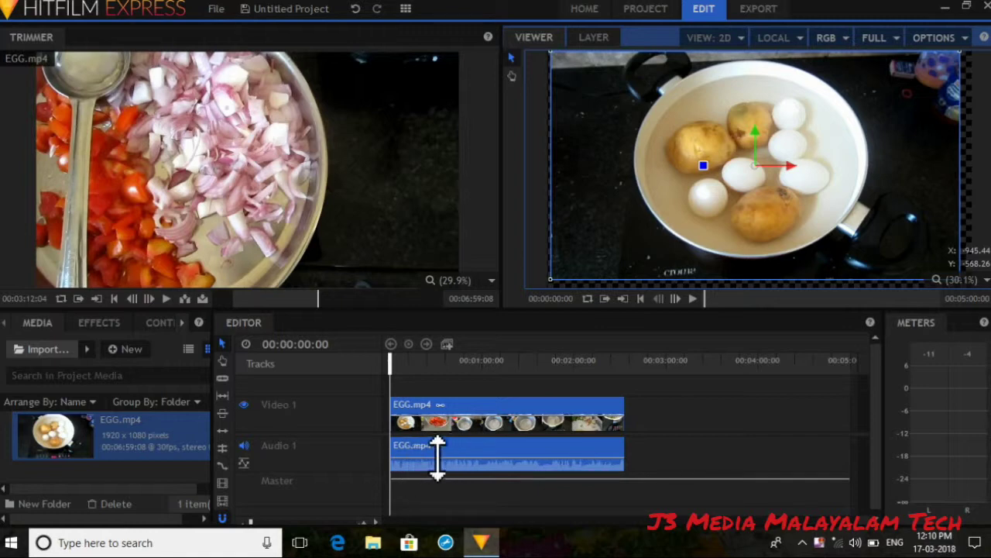
click(463, 457)
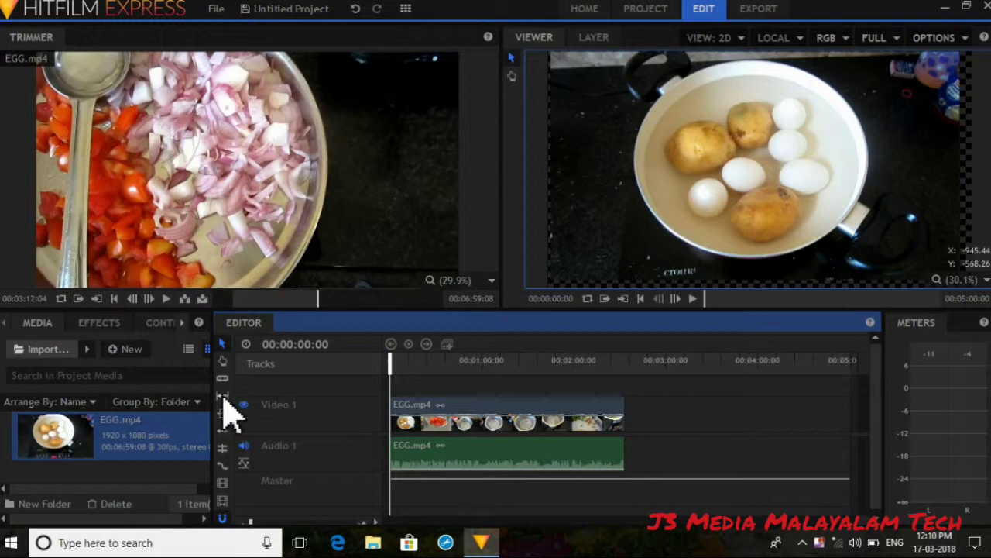
Try to import the "01 - Ann Maria Kali..." song from the Songs folder on the C: drive.
click(36, 356)
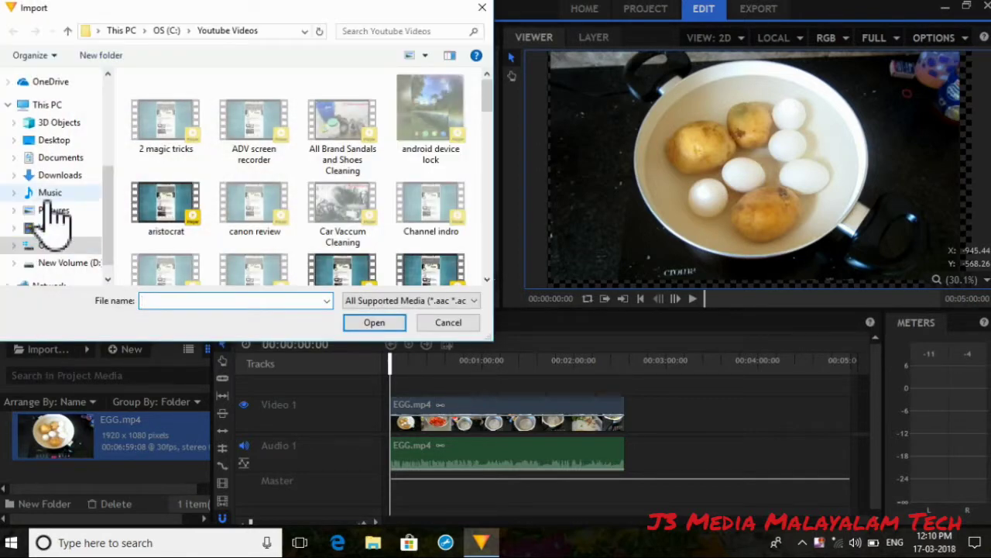
click(51, 196)
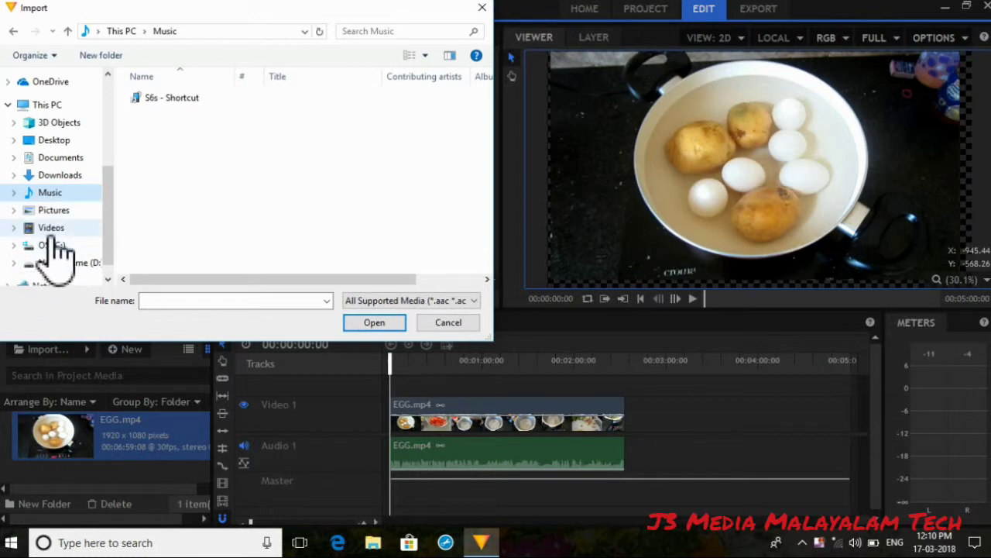
click(51, 230)
click(52, 245)
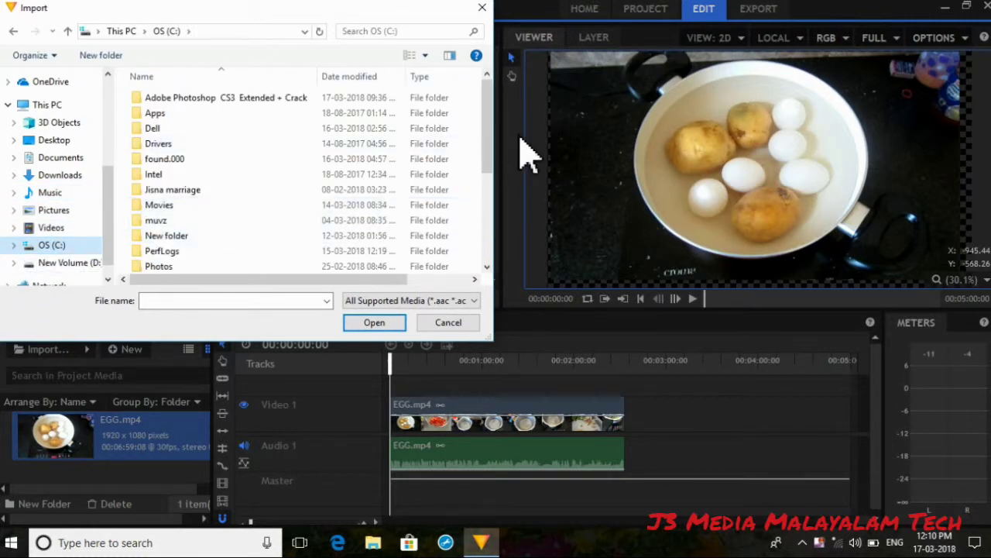
drag(484, 143, 494, 203)
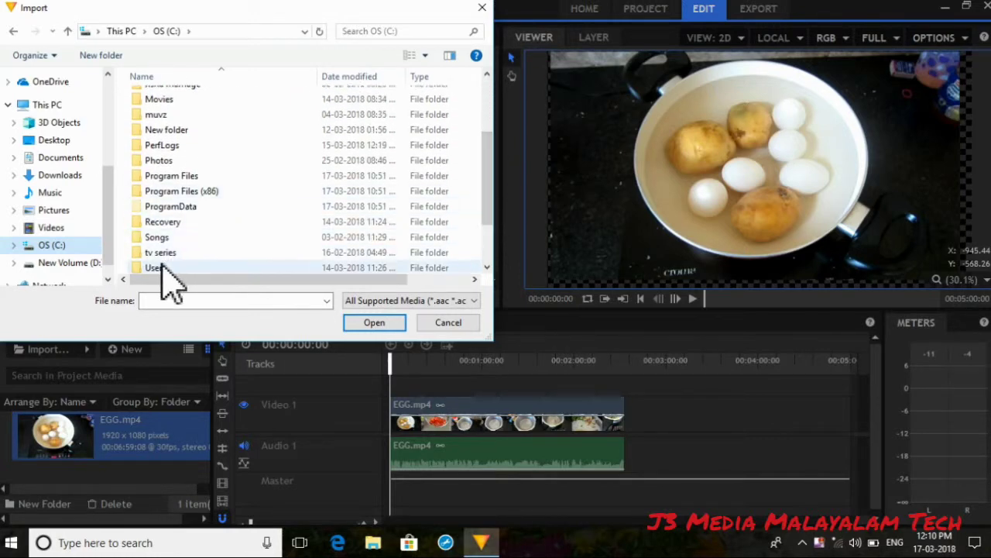
double_click(194, 237)
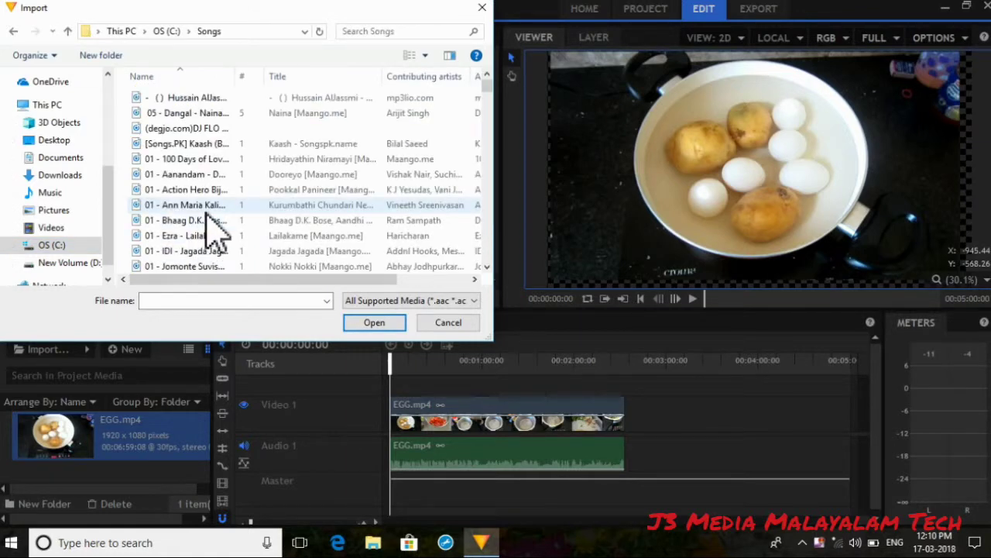
click(205, 206)
click(392, 325)
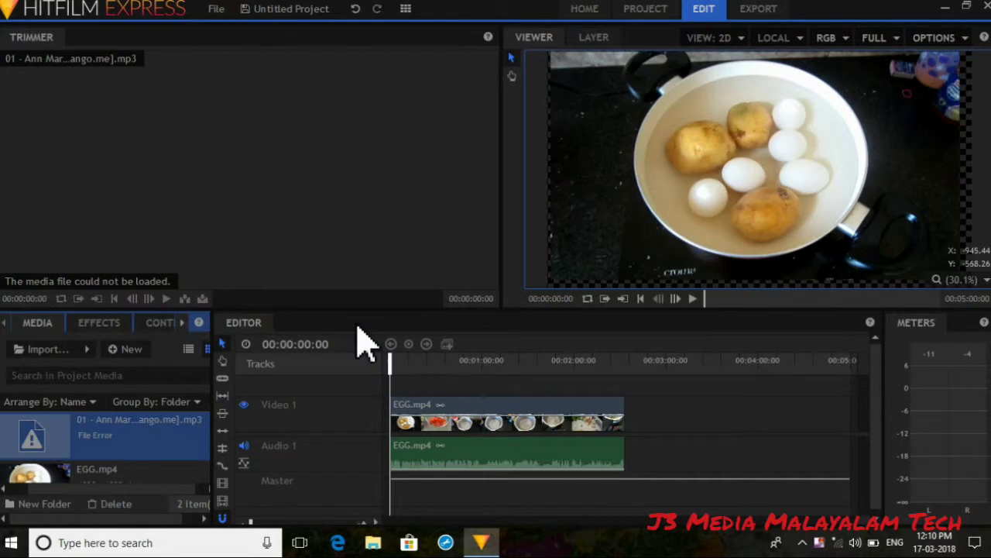
Remove the imported song file from the project media.
right_click(138, 436)
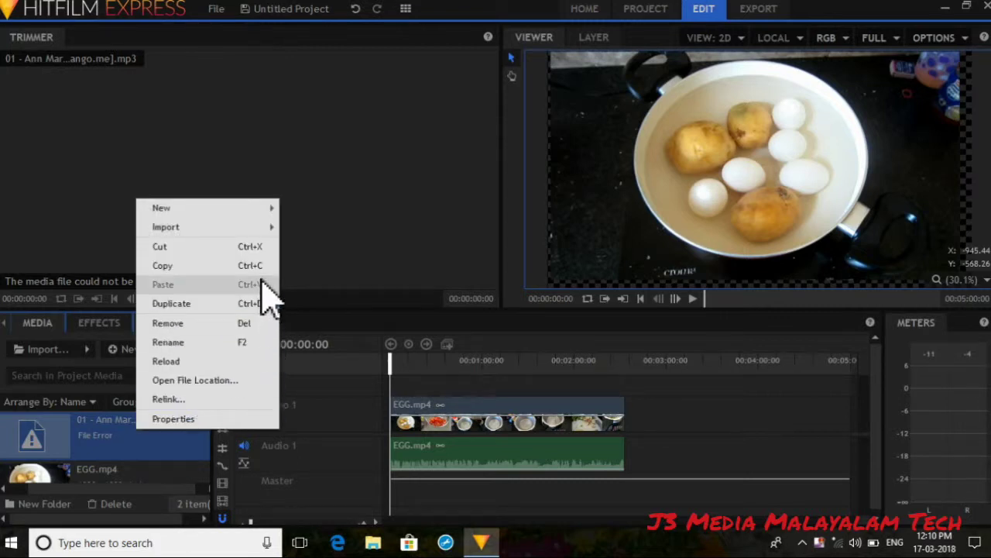
mouse_move(254, 234)
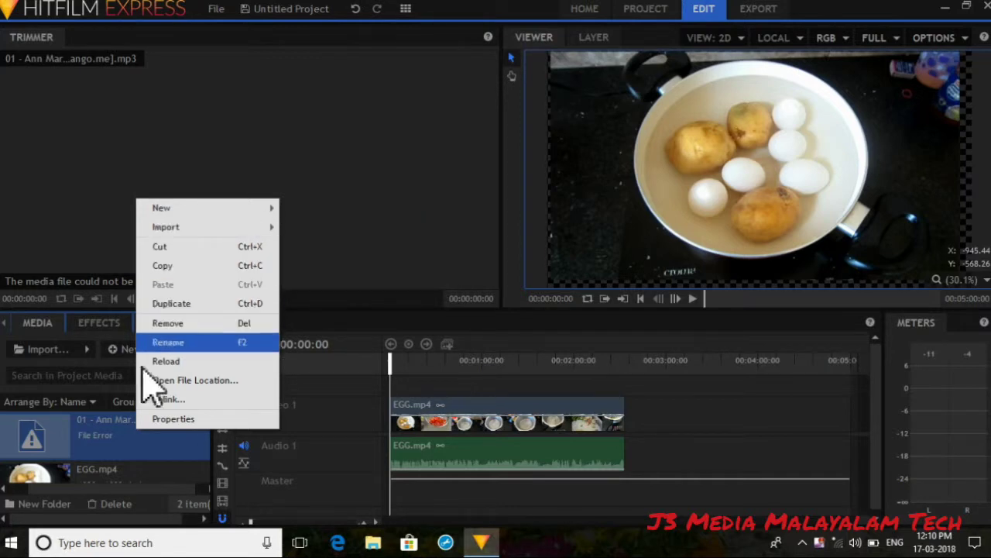
click(89, 469)
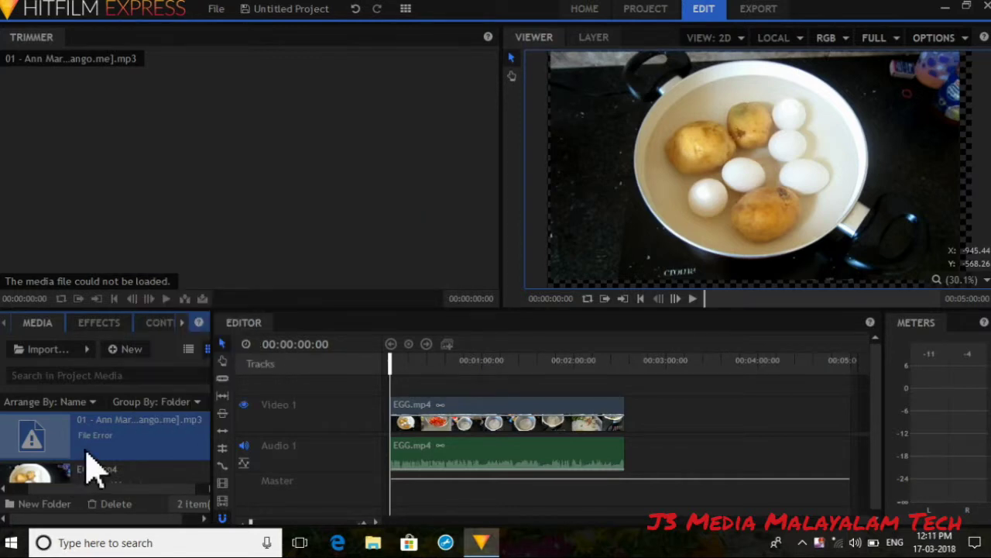
key(Delete)
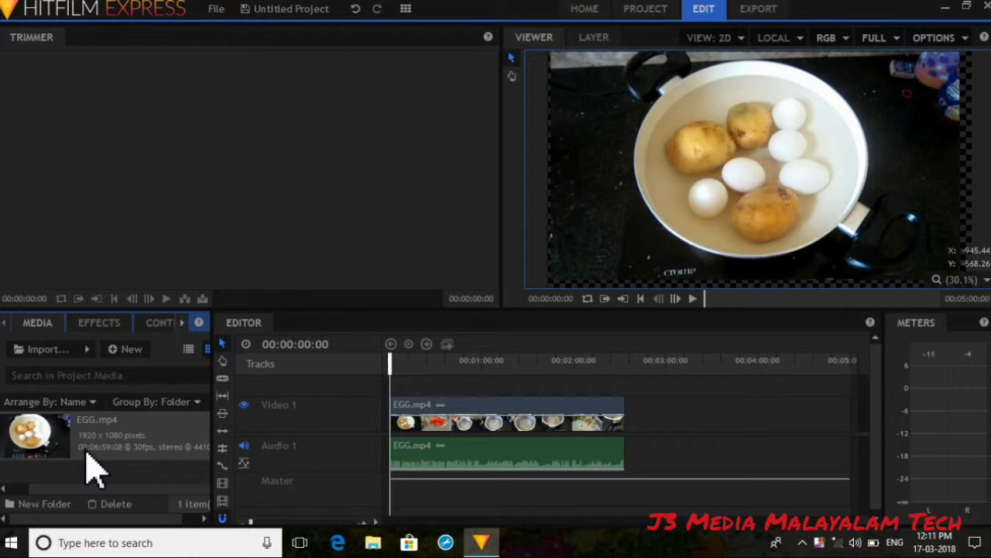
Import the PicsArt_12-29-03.05.09-01 JPEG image from the Desktop into the project media.
click(60, 354)
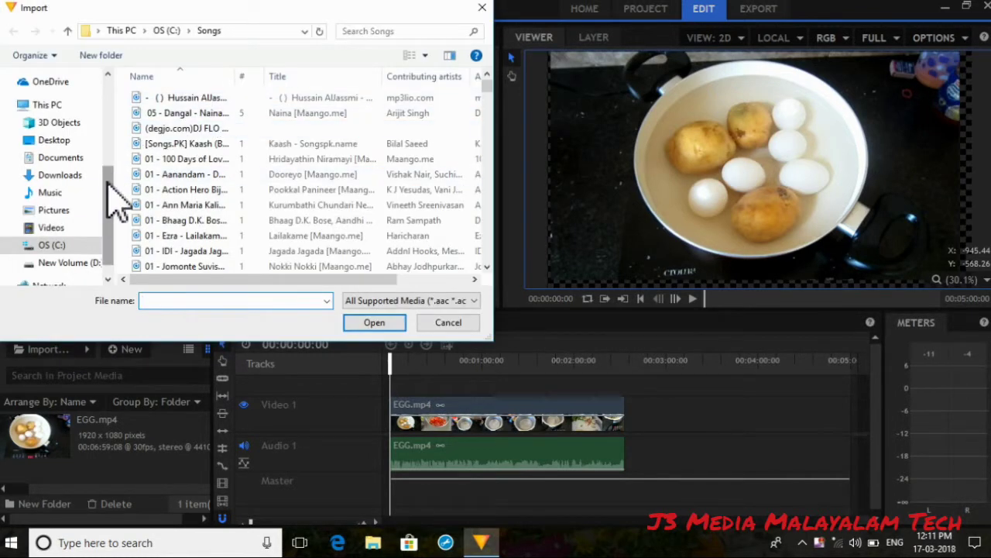
mouse_move(109, 186)
mouse_down()
mouse_move(108, 173)
mouse_move(108, 195)
mouse_up()
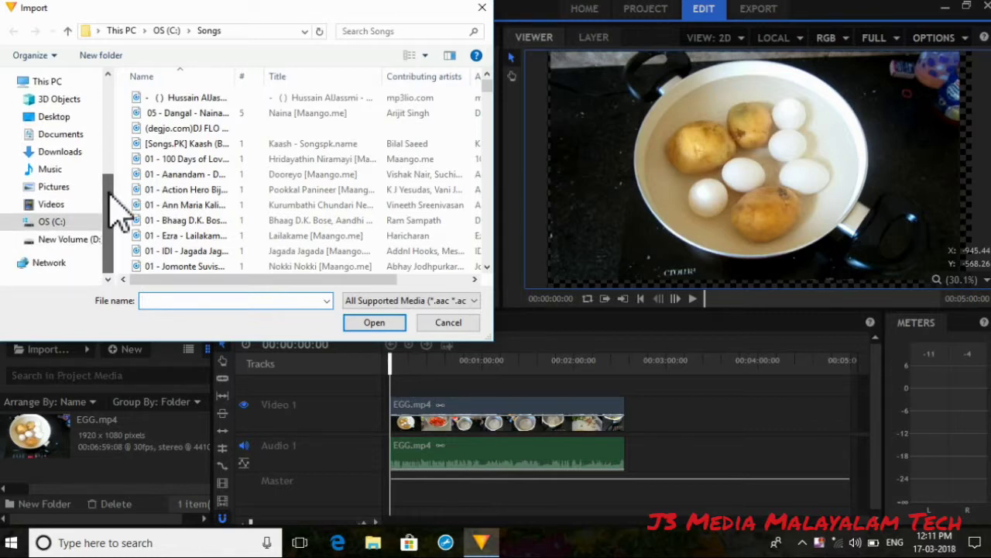
click(82, 117)
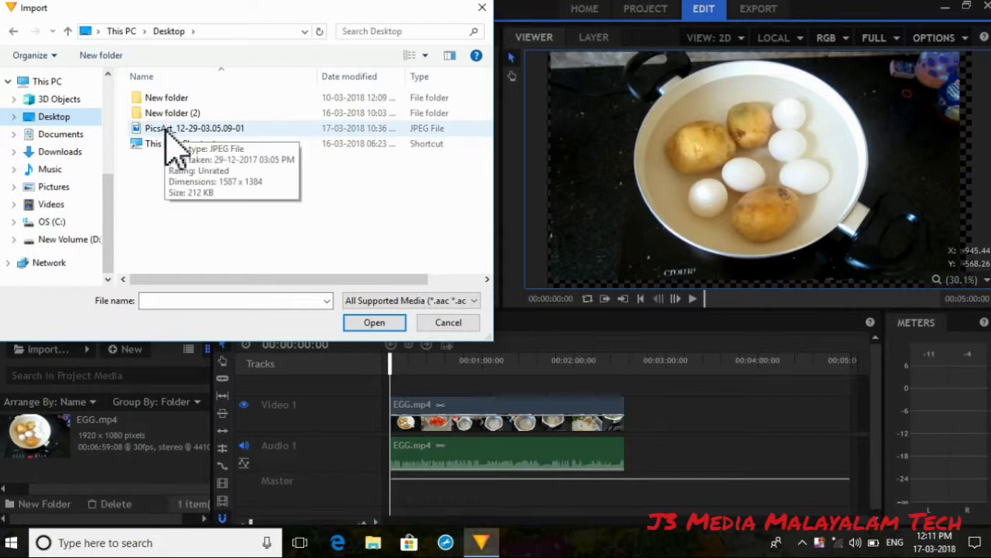
click(175, 152)
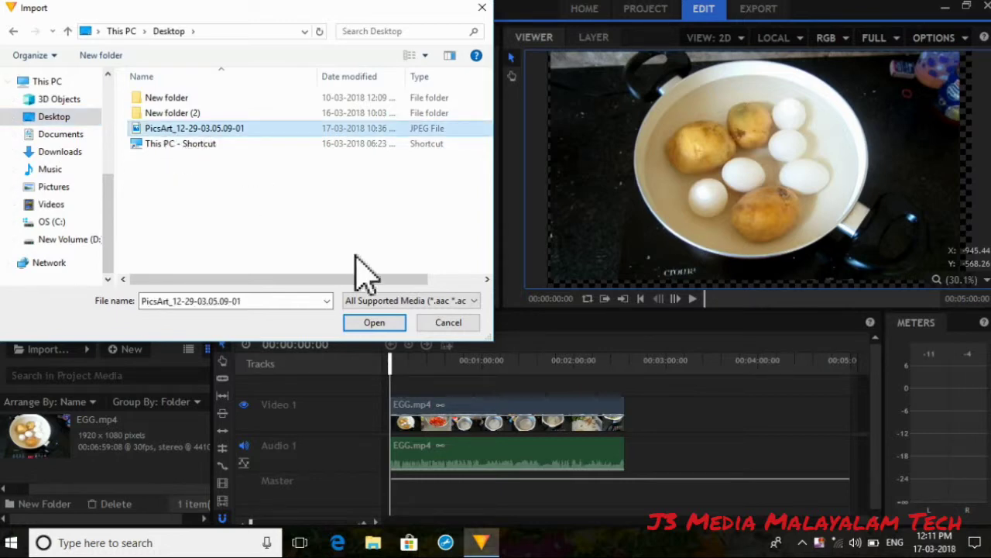
click(372, 325)
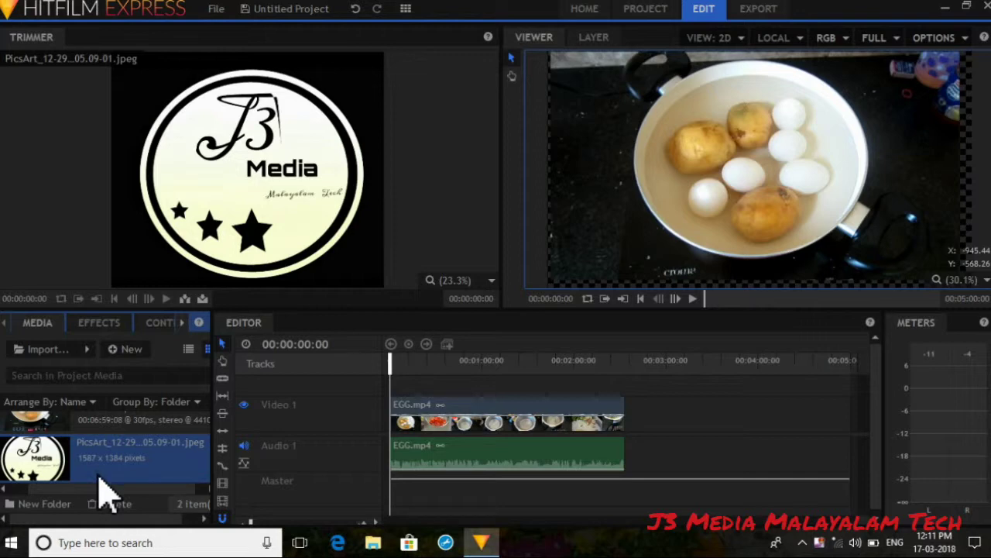
Place the imported logo image on a new video track above EGG.mp4, starting at 00:00:00:00.
drag(101, 479, 142, 481)
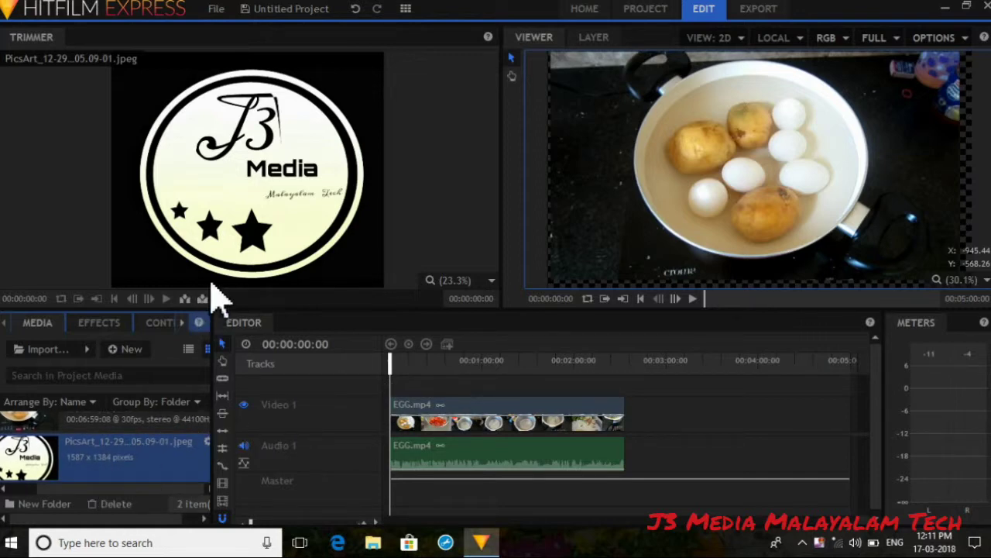
drag(294, 221, 403, 391)
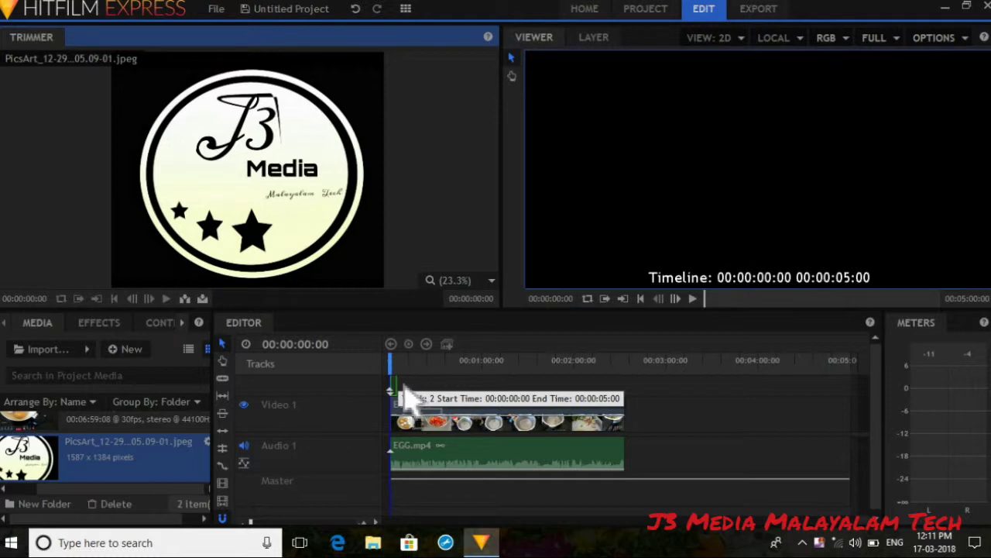
drag(402, 391, 395, 392)
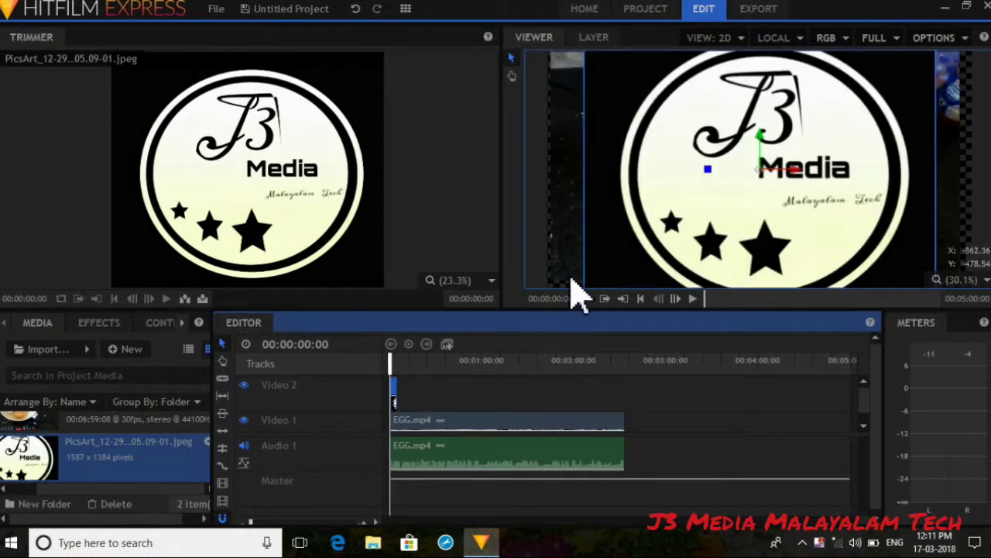
Move the logo image freely towards the frame's upper left and shrink the EGG.mp4 picture from its lower-left corner.
drag(598, 272, 580, 222)
drag(566, 282, 676, 233)
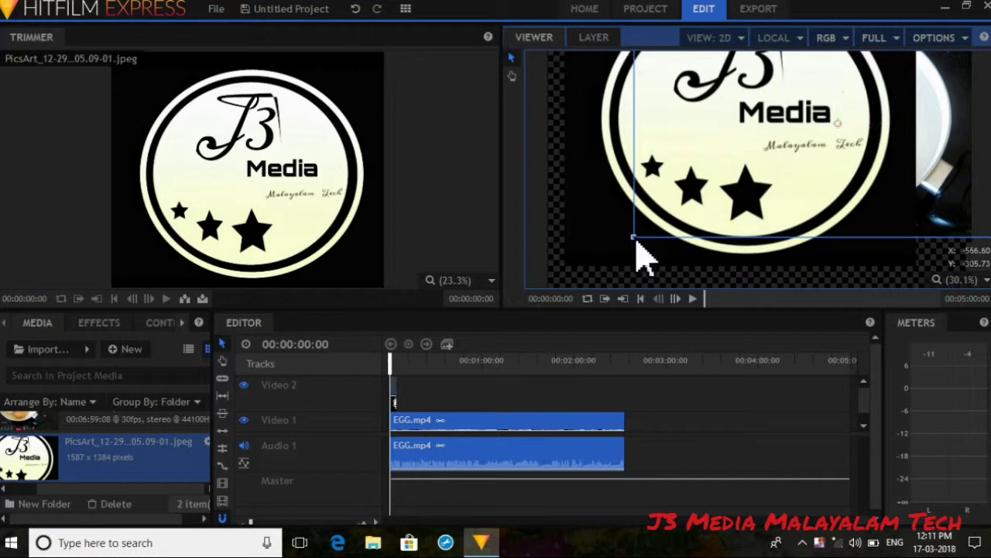
drag(636, 241, 708, 214)
click(781, 180)
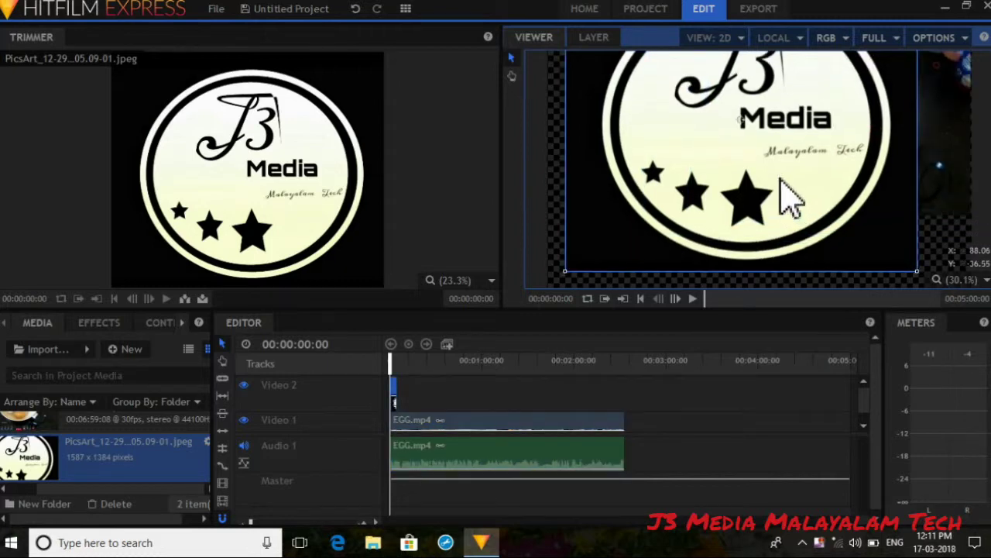
drag(790, 200, 764, 178)
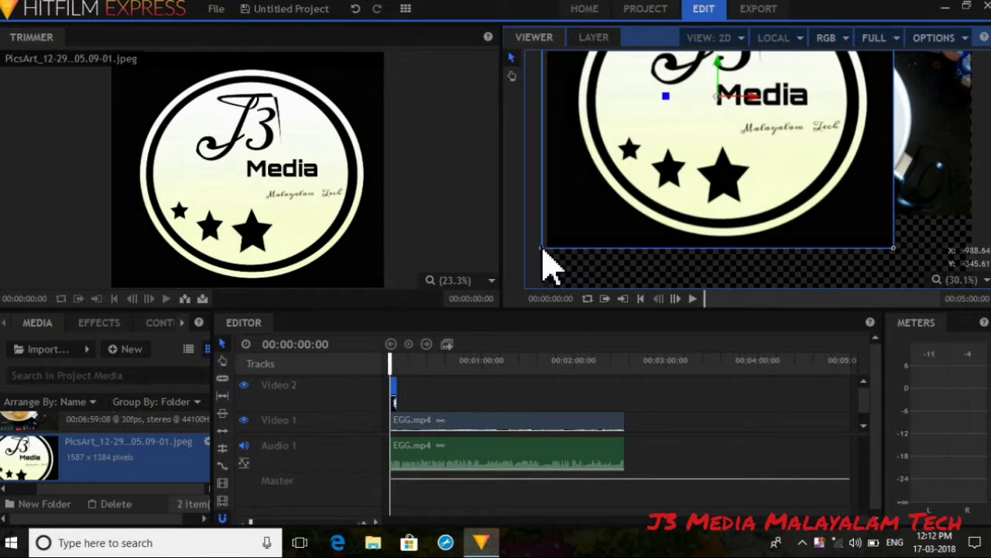
Select all clips, stretch the logo and EGG.mp4 pictures taller together, and shift both down and to the left within the frame.
mouse_move(542, 249)
mouse_down()
mouse_move(675, 226)
mouse_move(542, 250)
mouse_up()
key(ctrl+a)
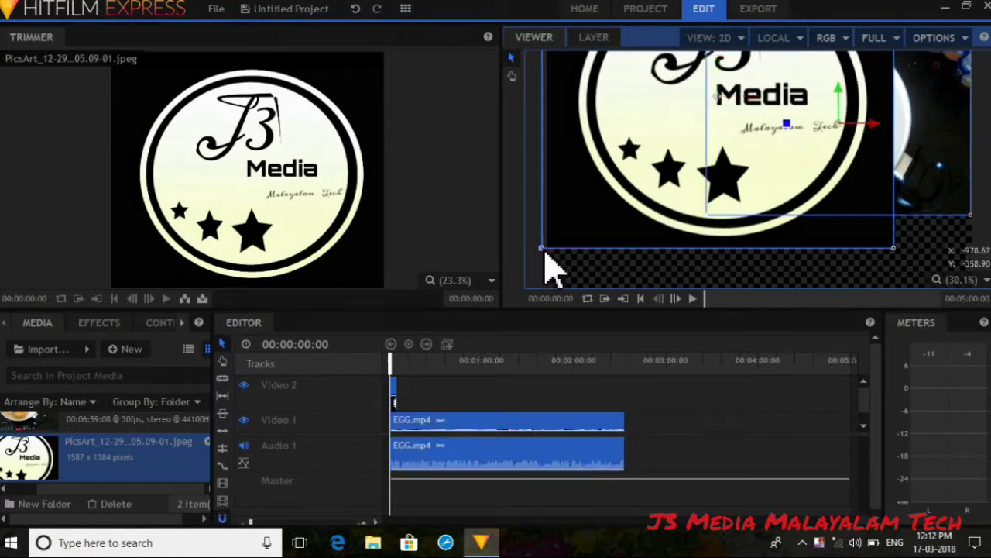
drag(544, 253, 549, 285)
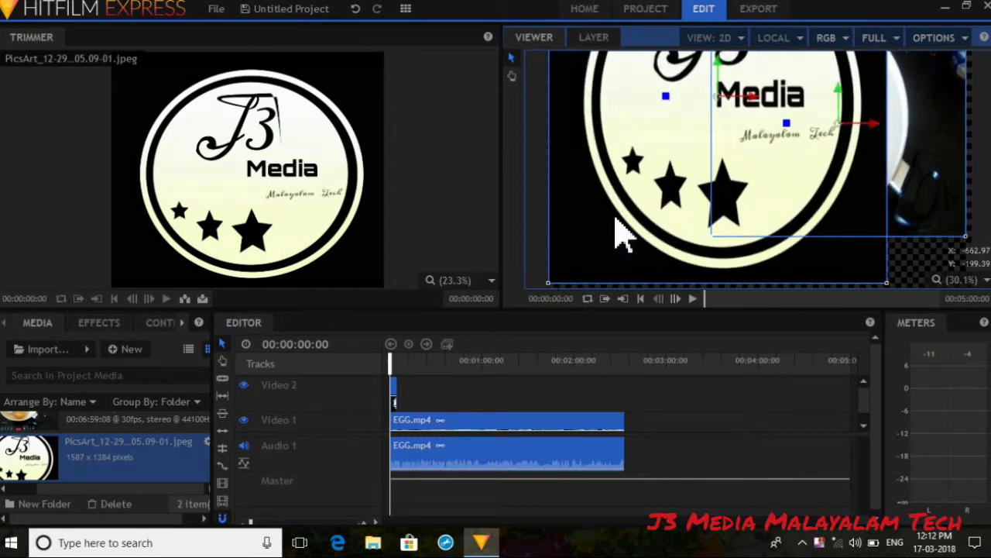
drag(945, 188, 837, 199)
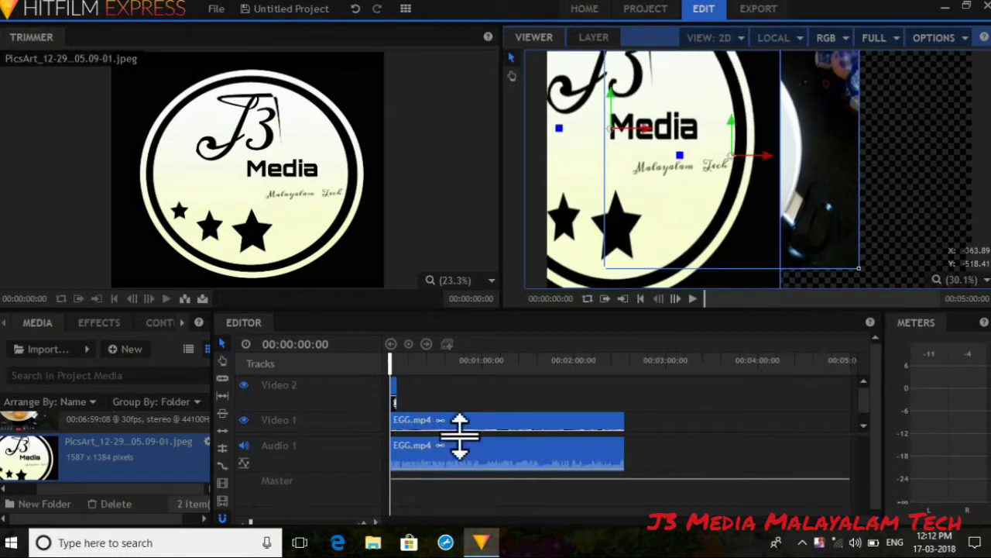
Move only the logo image to the frame's upper right, and enlarge the EGG.mp4 picture from its lower-left corner to the frame's left edge.
click(370, 418)
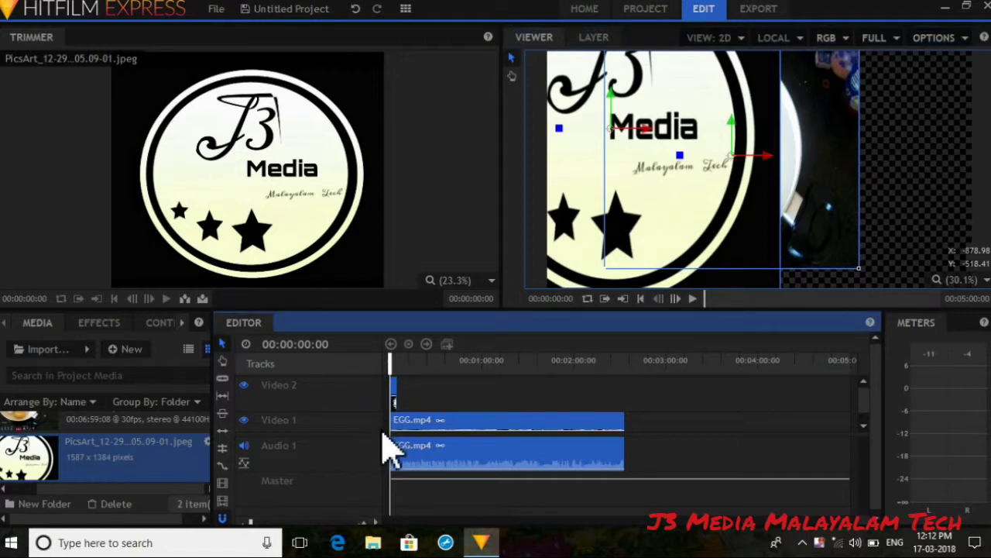
click(400, 391)
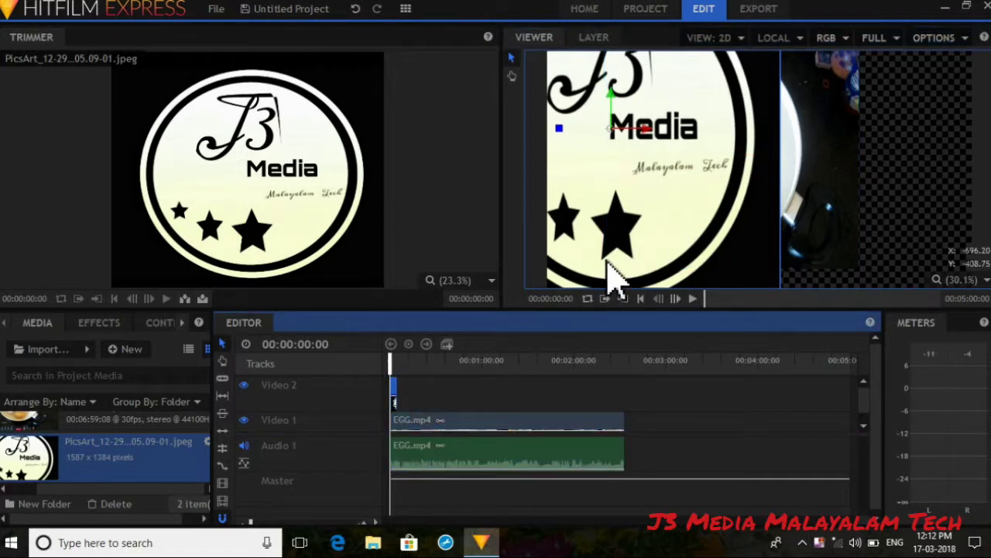
drag(612, 275, 854, 193)
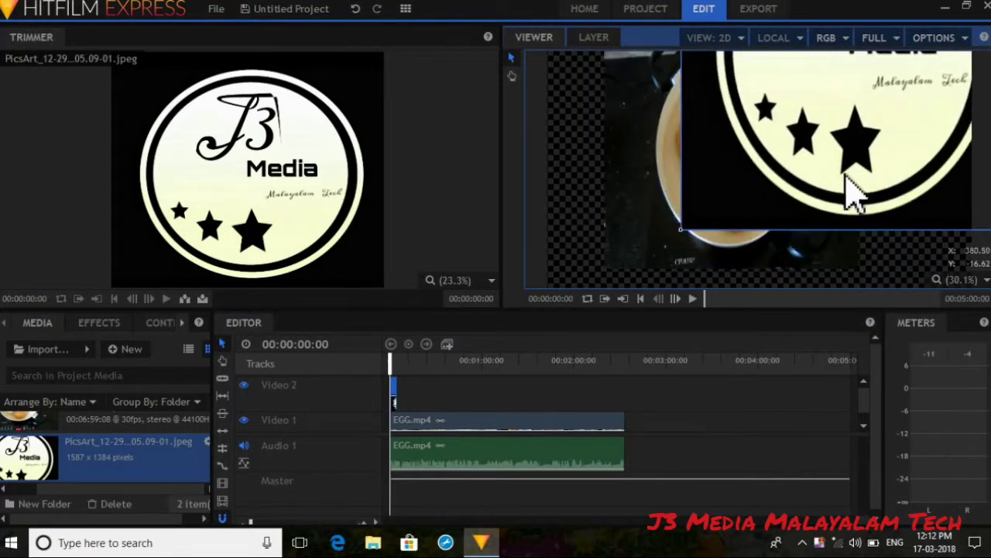
click(628, 275)
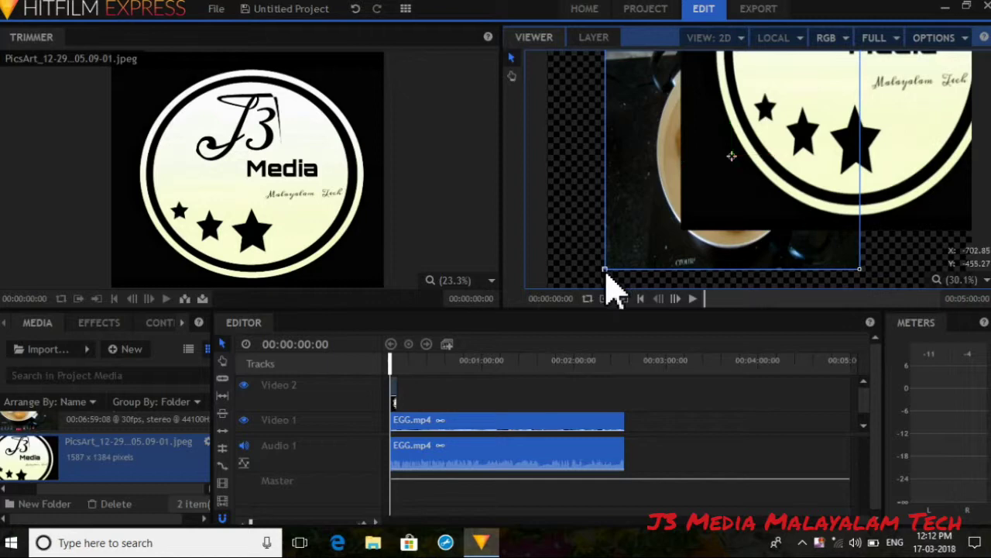
drag(606, 272, 549, 288)
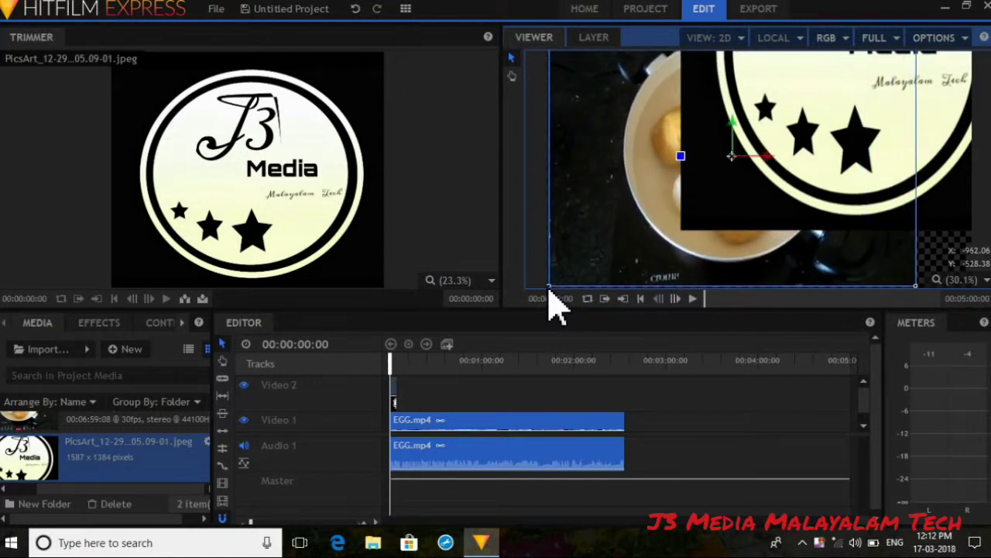
Shrink the logo image from its lower corners into a small badge at the upper right of the EGG.mp4 picture, and clear the selection.
click(393, 391)
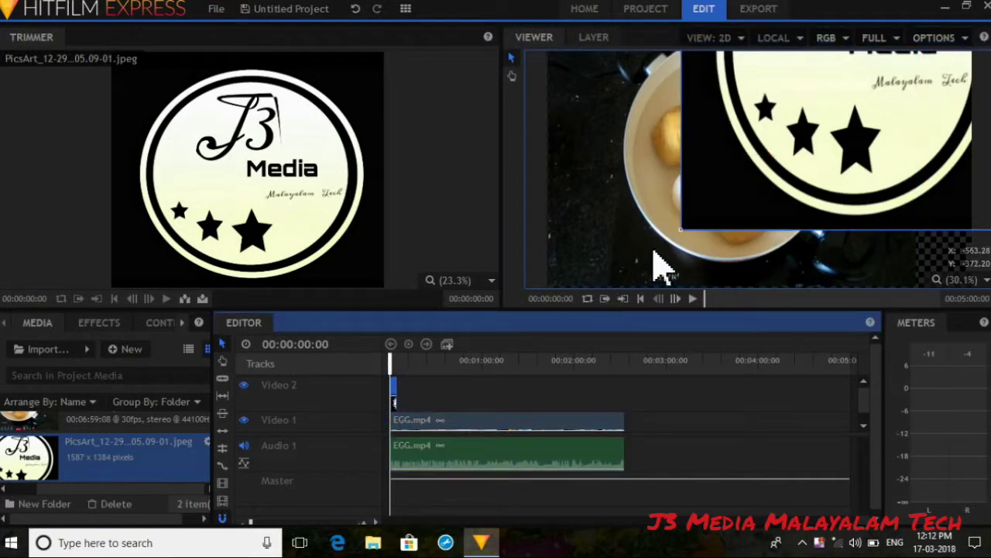
drag(686, 247, 863, 220)
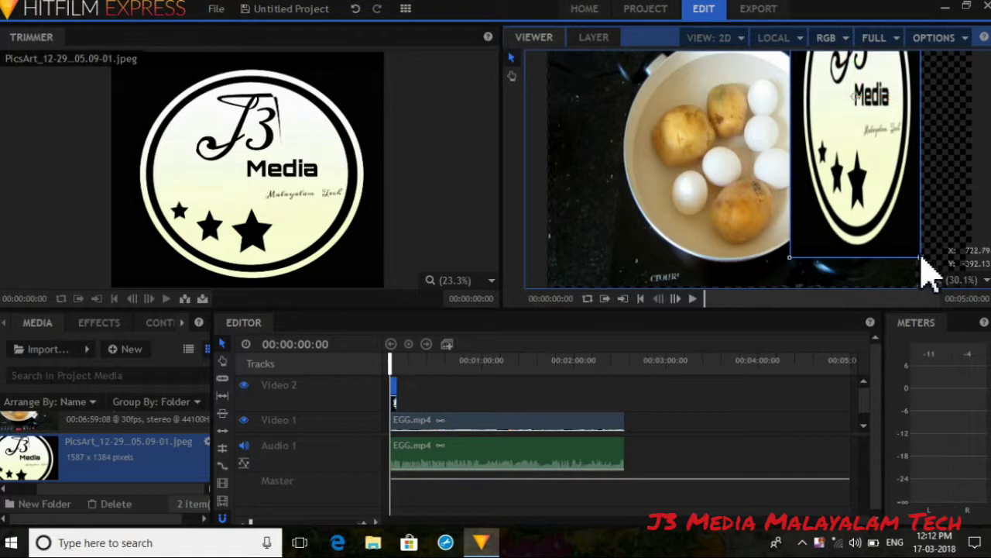
drag(922, 259, 909, 144)
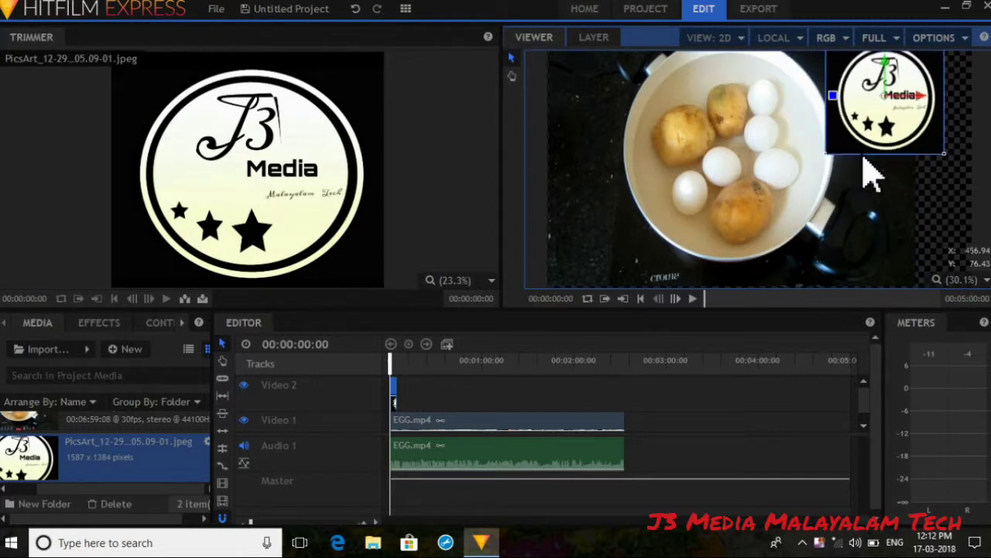
drag(826, 154, 870, 141)
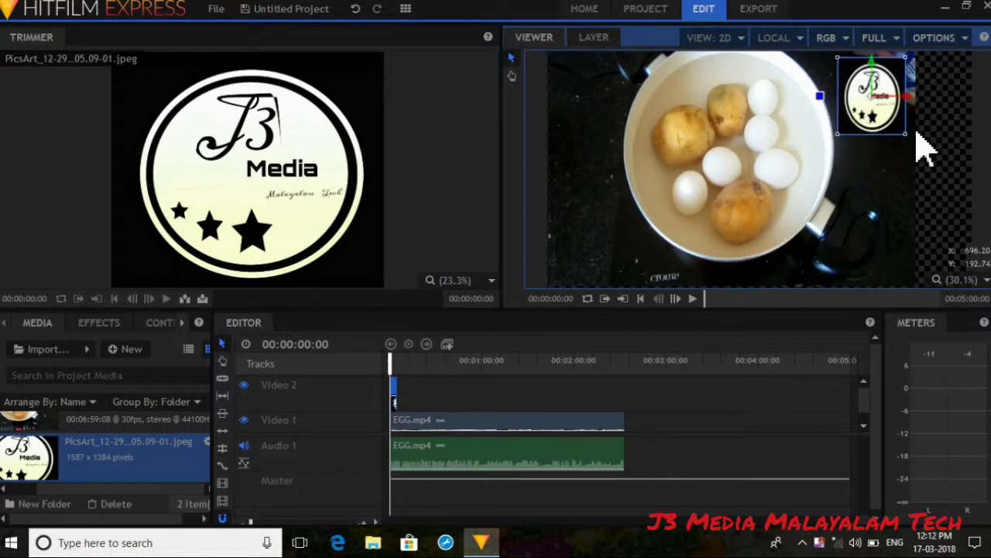
click(841, 213)
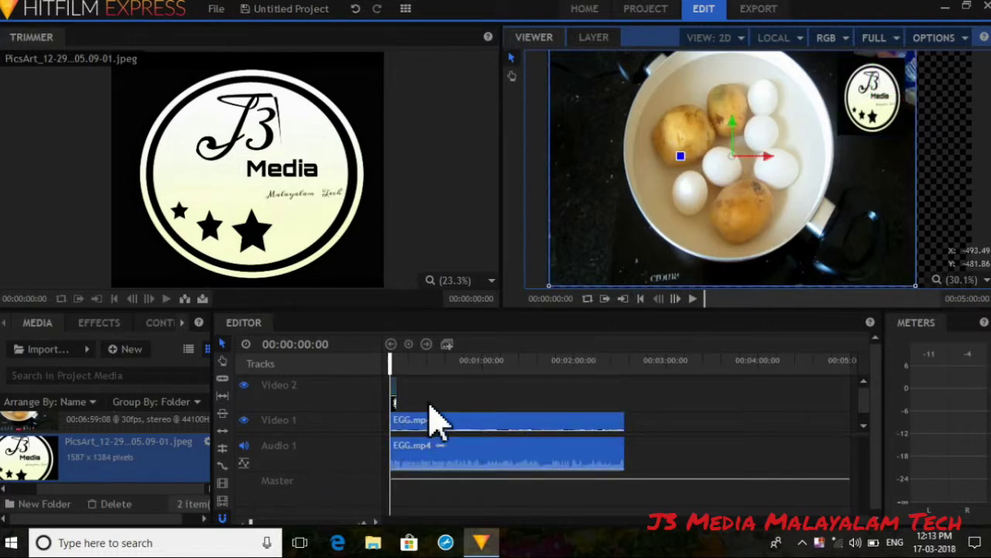
click(434, 422)
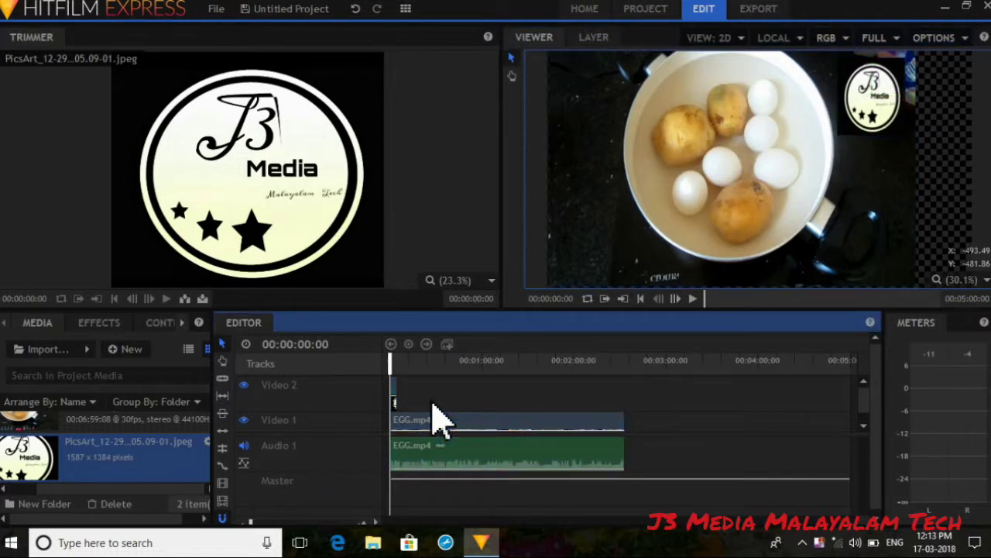
Search the effects for "push" and apply the Push video transition to the start of the logo clip on Video 2.
click(394, 401)
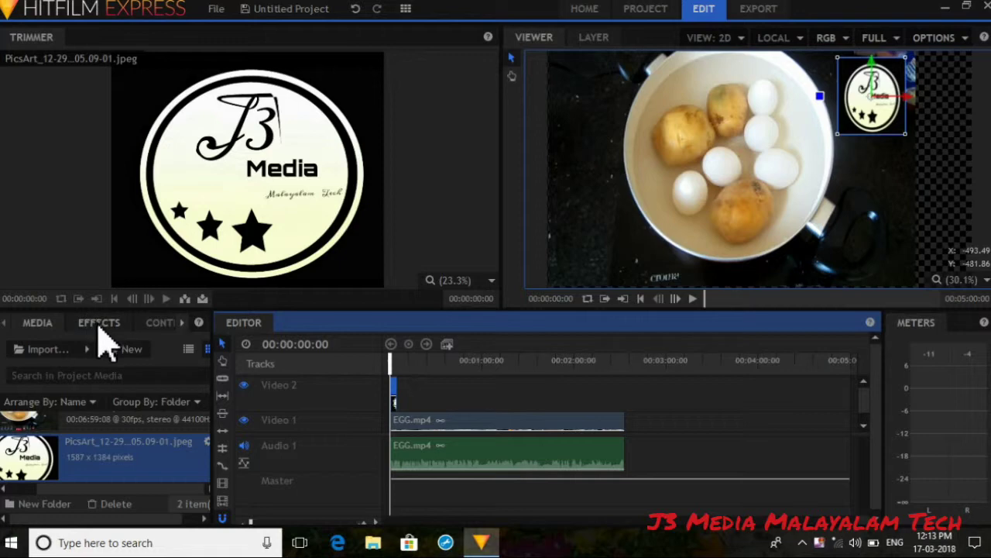
click(101, 323)
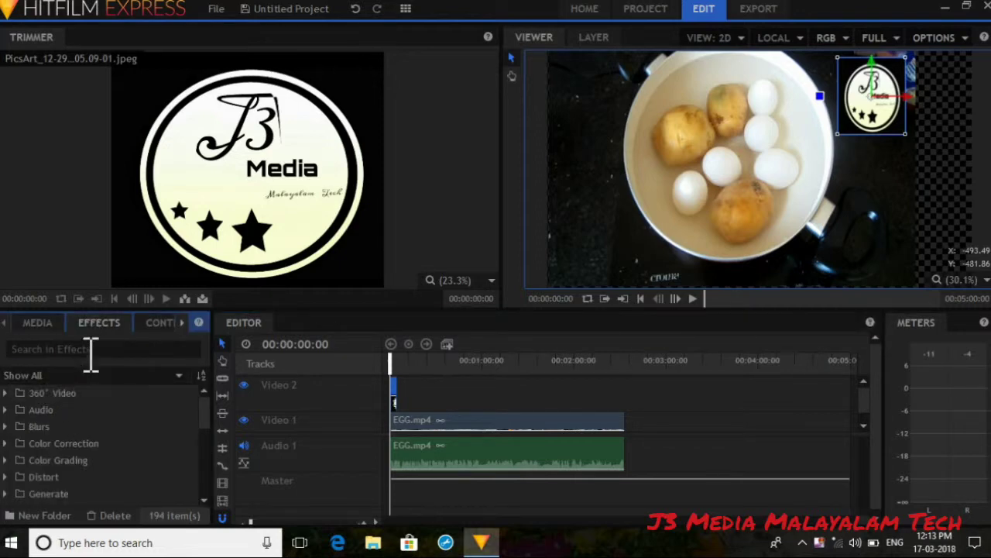
click(90, 350)
text(p)
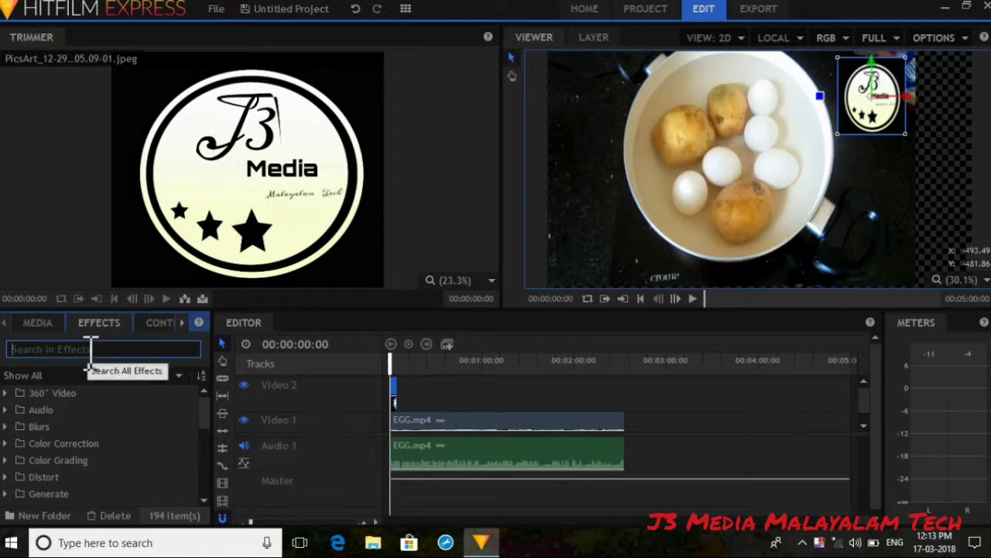
text(ush)
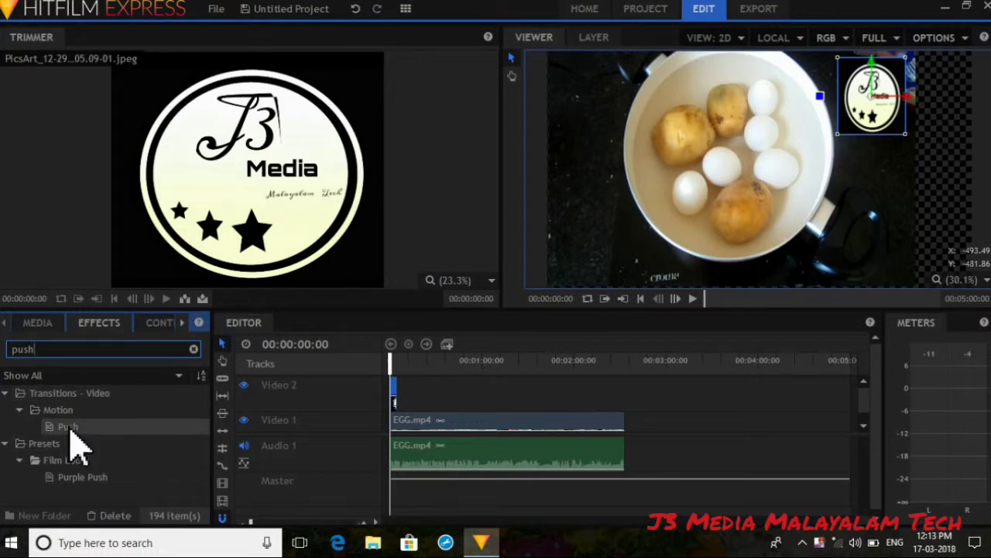
click(71, 431)
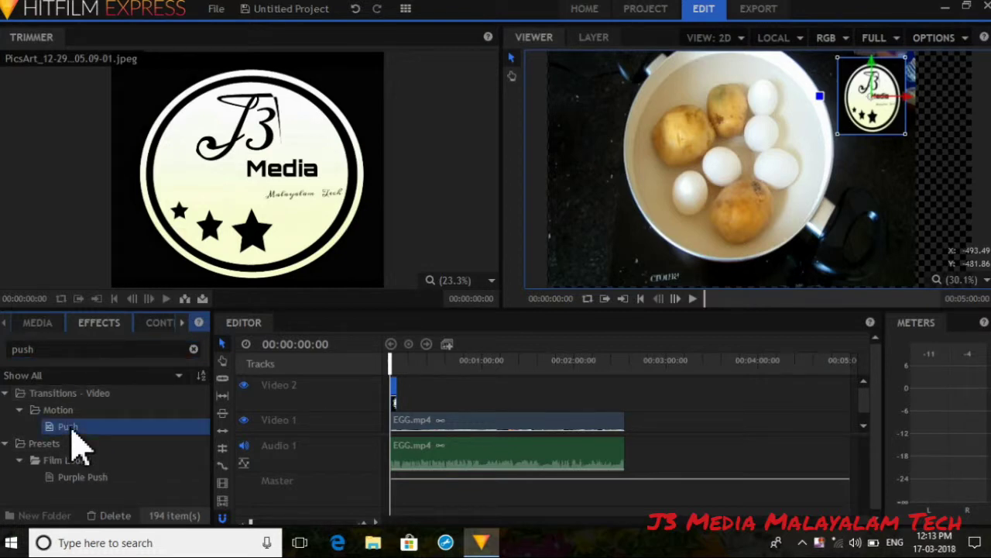
drag(72, 428, 397, 394)
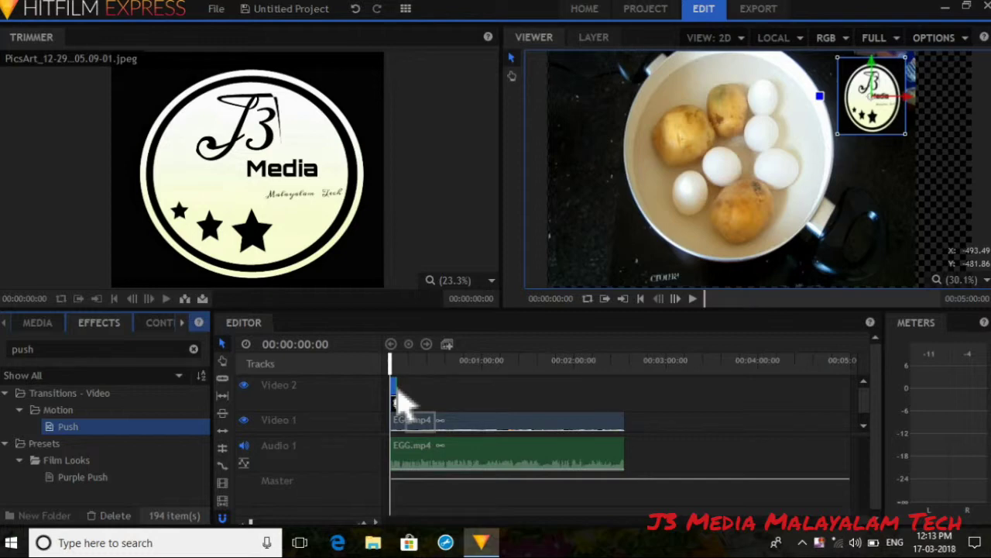
drag(397, 393, 390, 393)
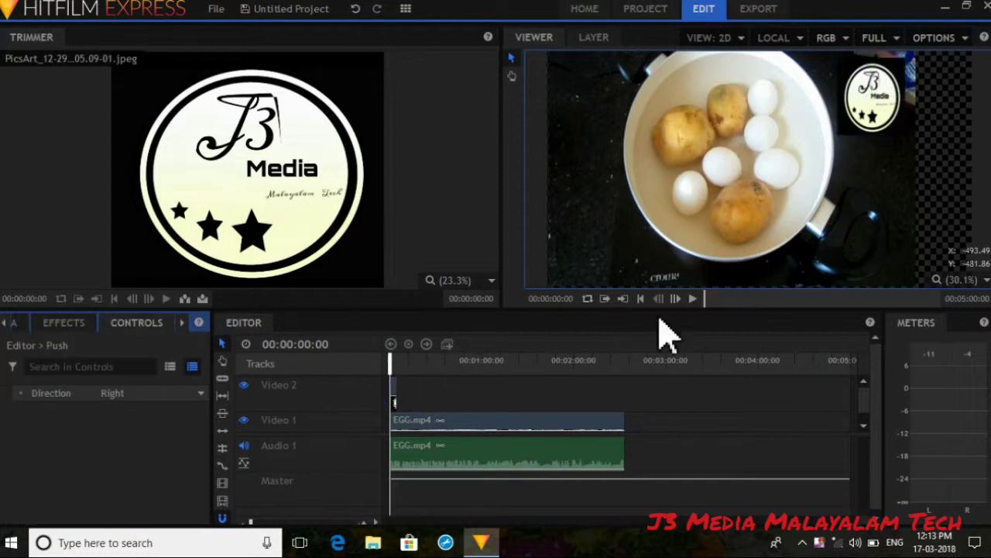
Play the sequence to preview the logo's Push transition, return the playhead to the start, and replay it.
click(693, 300)
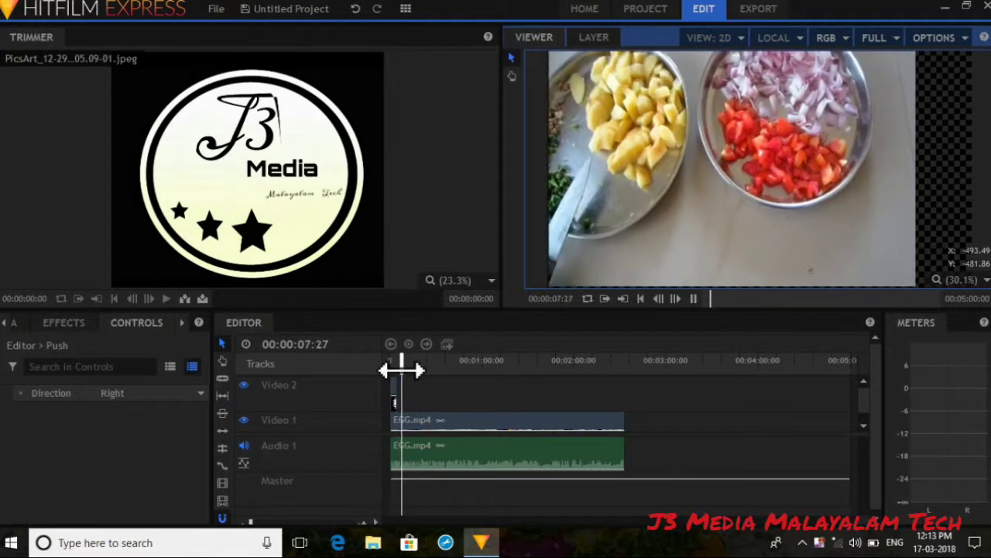
drag(399, 369, 375, 373)
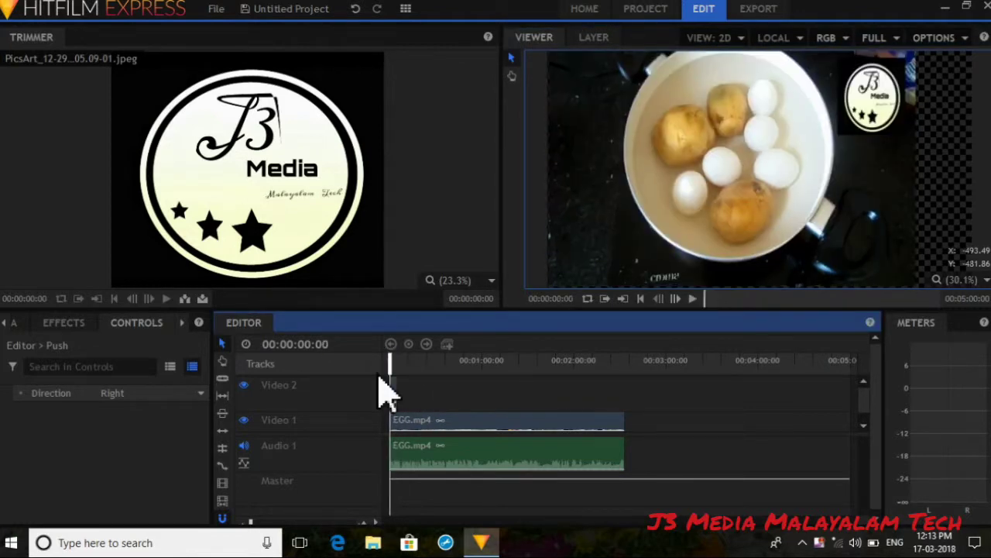
click(693, 299)
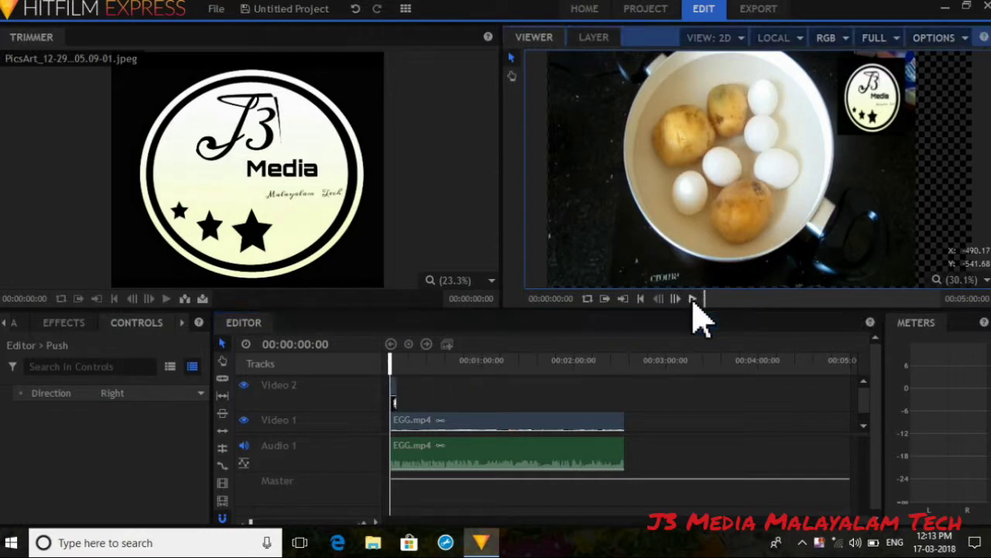
Play the opening seconds of the sequence to check the logo overlay, and return the playhead to the start.
click(693, 299)
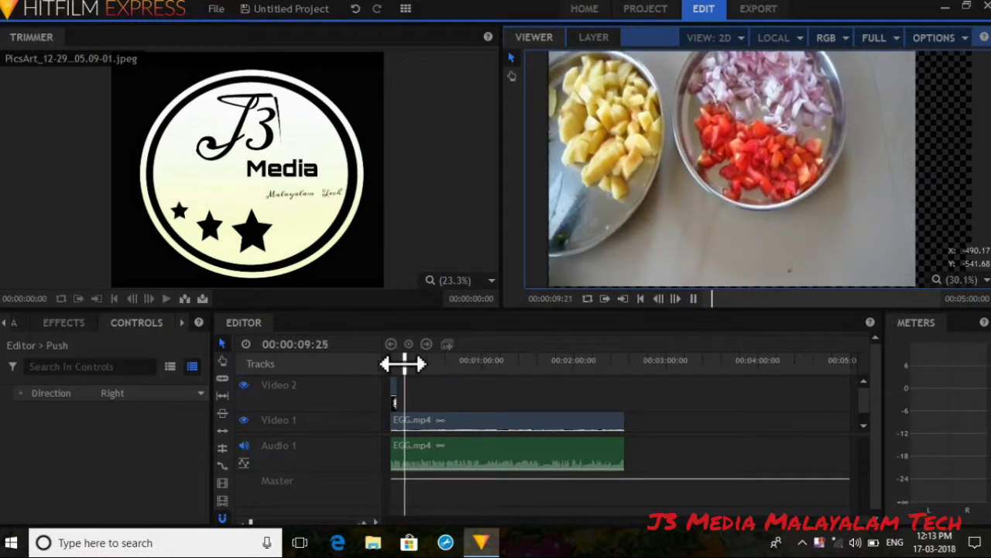
drag(402, 364, 338, 392)
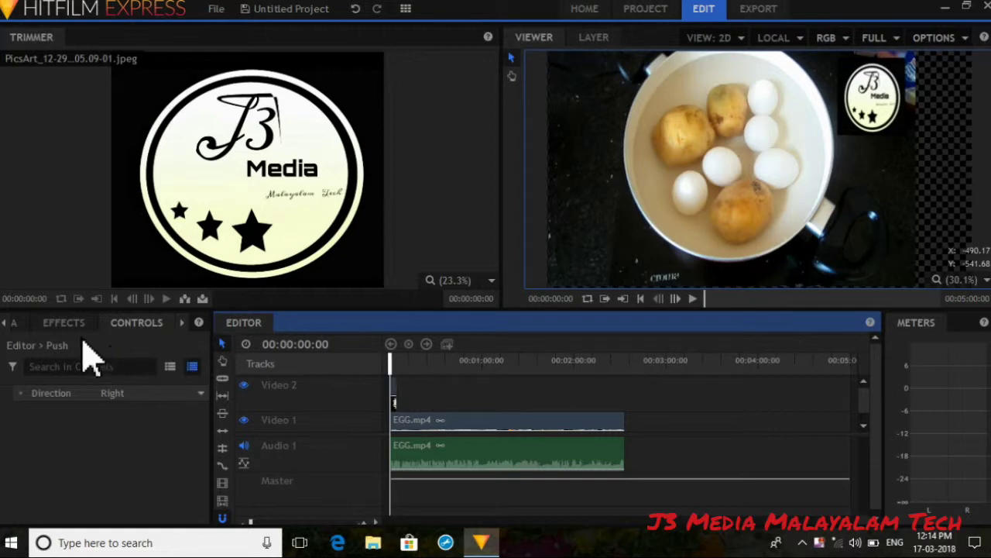
Create a composite shot named Composite Shot 1 with the 1080p Full HD @ 30 fps template and a 30-second duration, and open it.
click(4, 323)
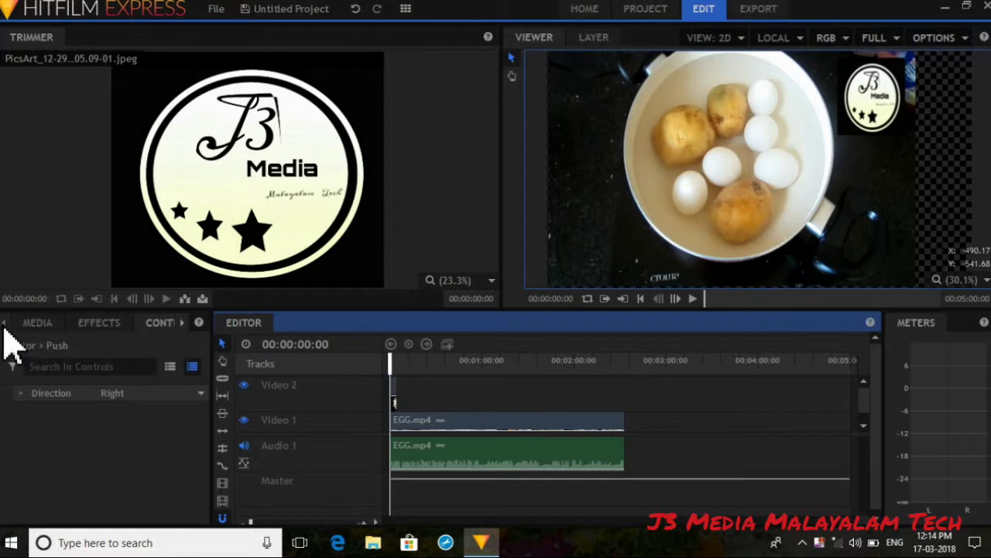
click(26, 325)
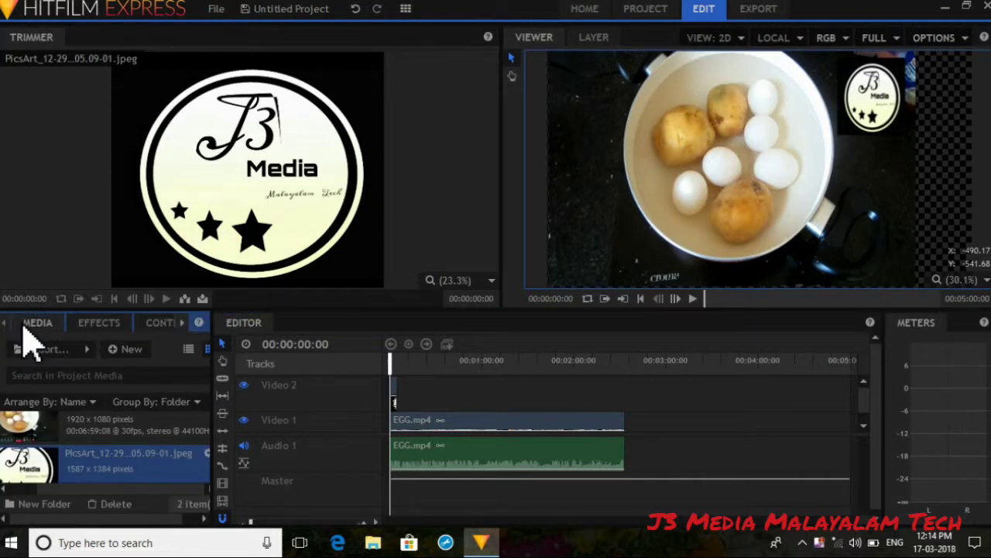
click(133, 356)
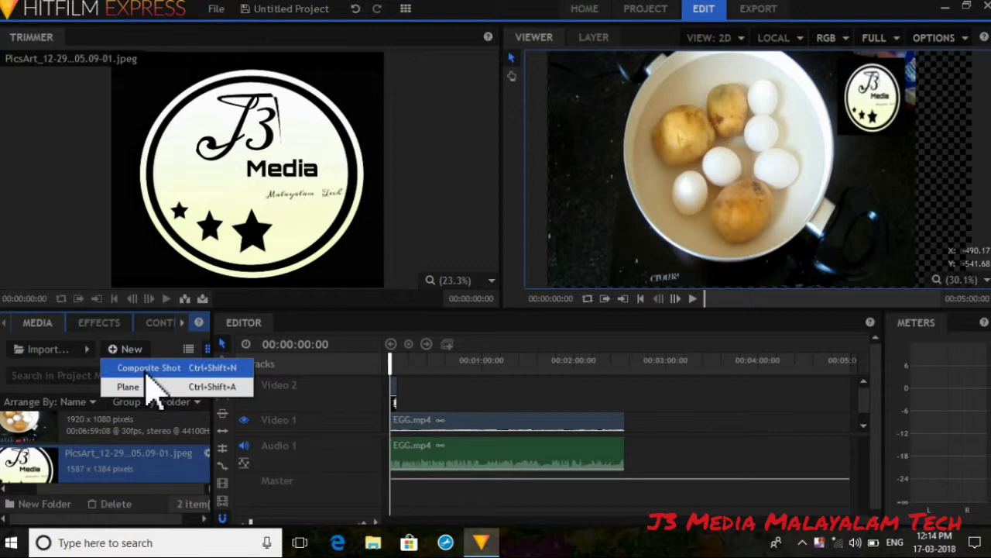
click(149, 370)
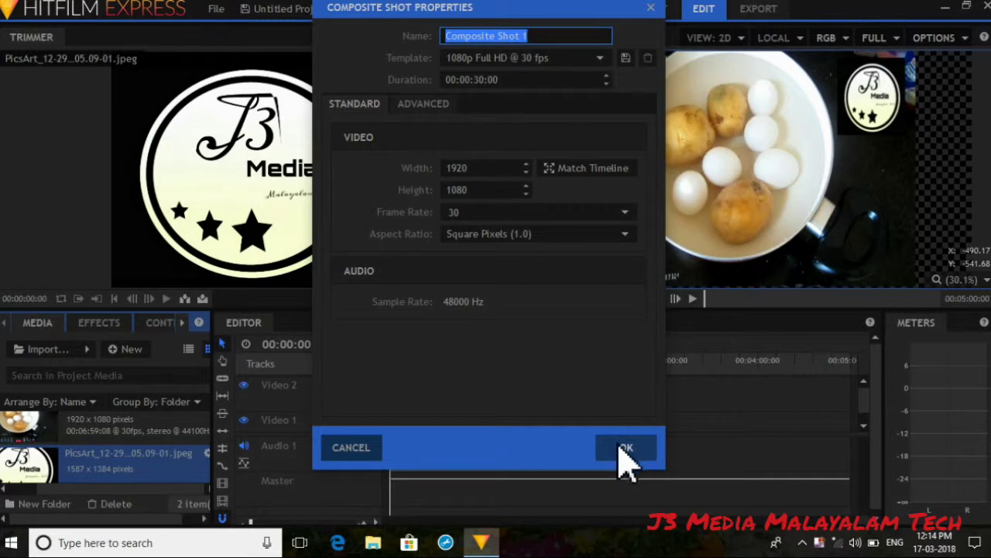
click(624, 448)
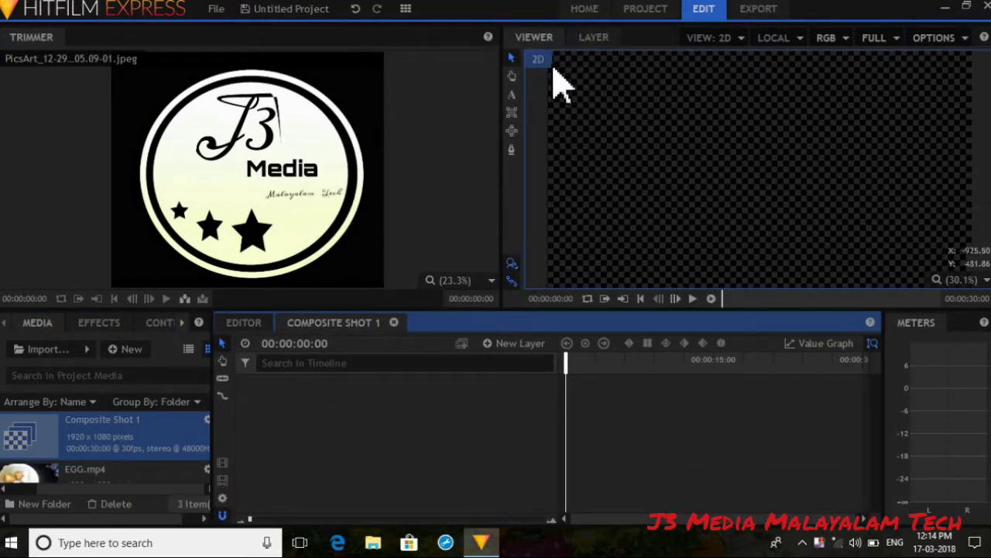
click(136, 444)
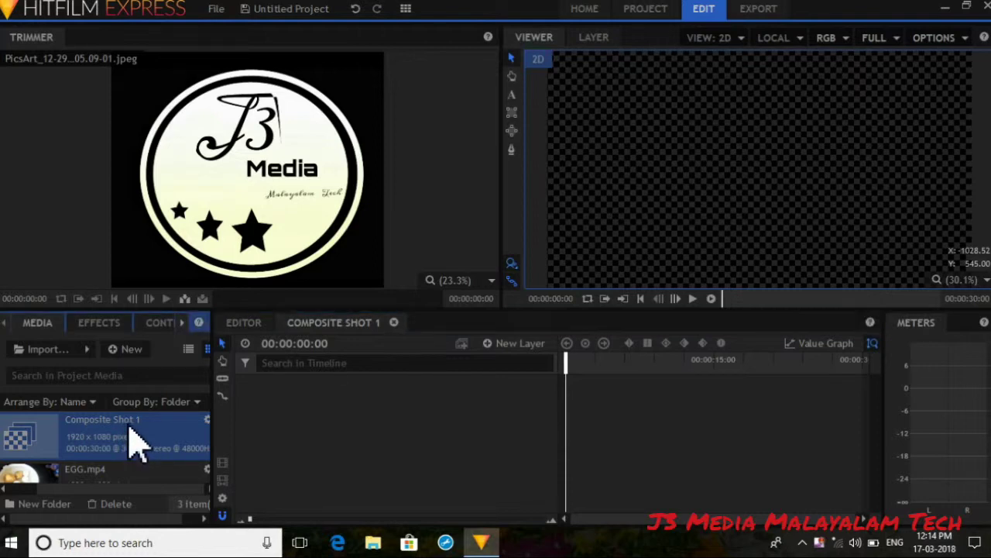
double_click(135, 444)
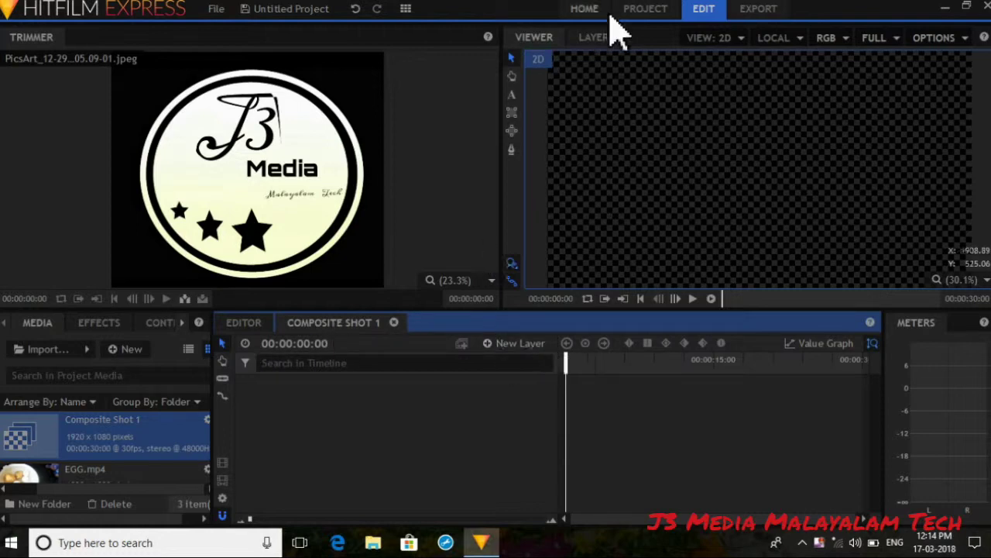
Add a text layer to Composite Shot 1 with a width of 100 and a height of 200.
click(525, 347)
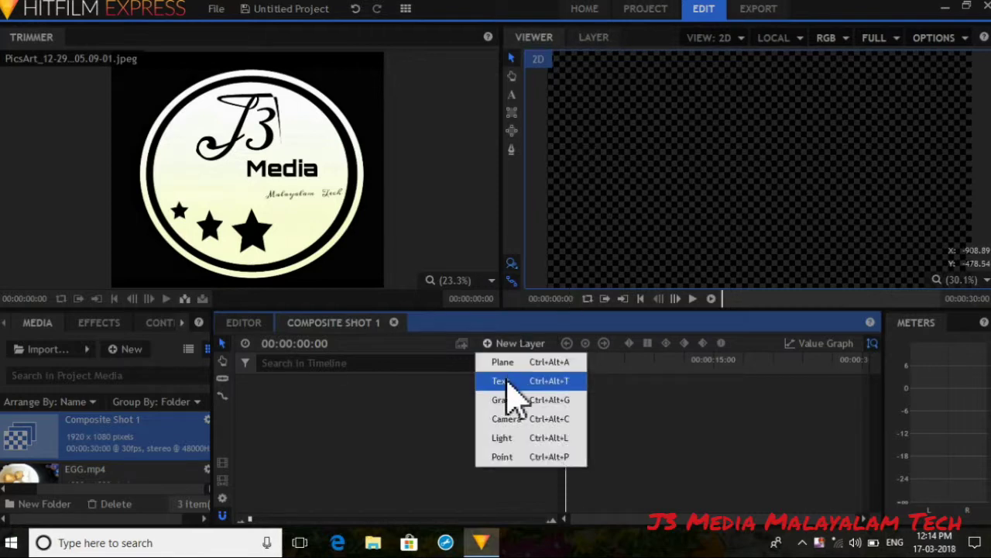
click(507, 381)
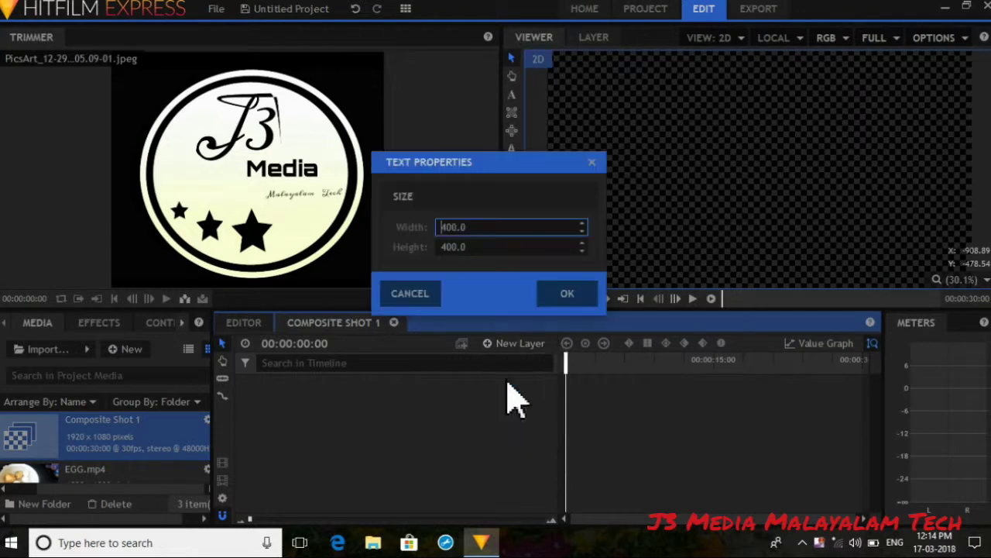
click(460, 248)
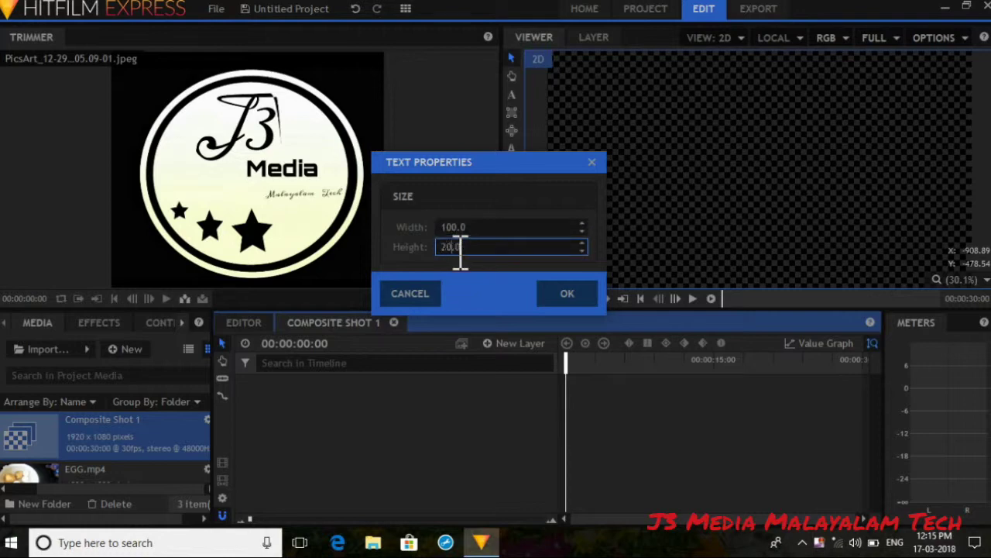
text(200.0)
click(560, 295)
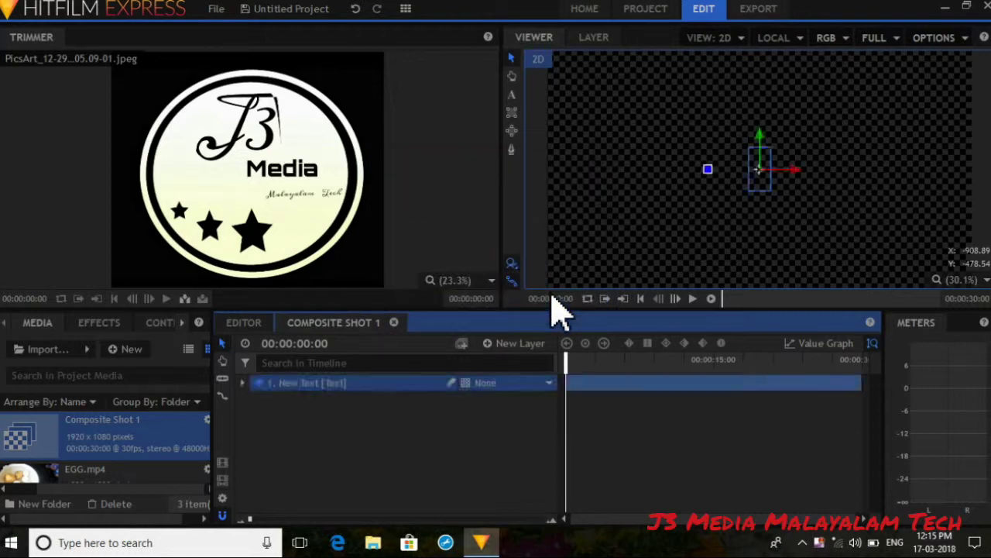
Enter trial text in the text box, widen the box from its lower-right corner, and delete all of the trial text.
click(764, 187)
double_click(763, 186)
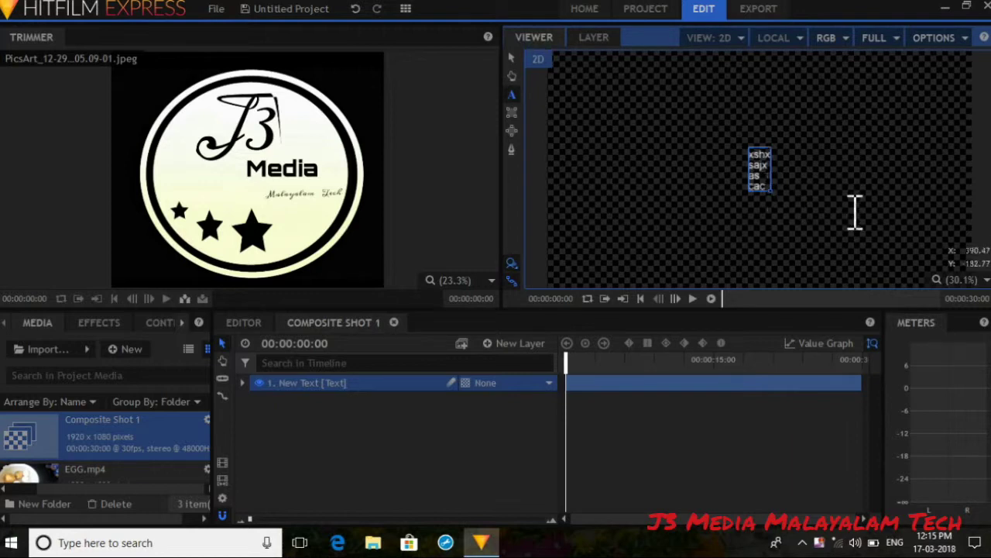
drag(775, 194, 901, 182)
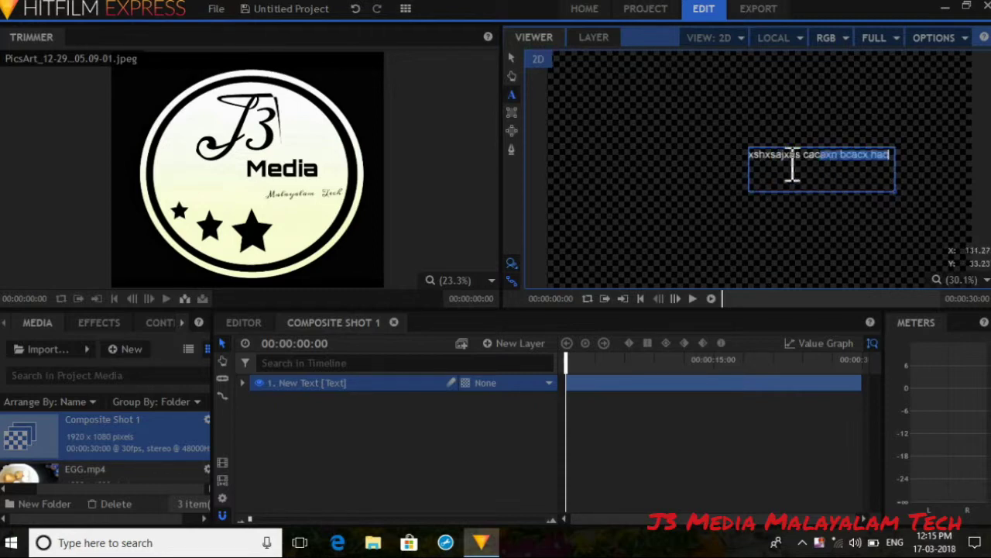
key(BackSpace)
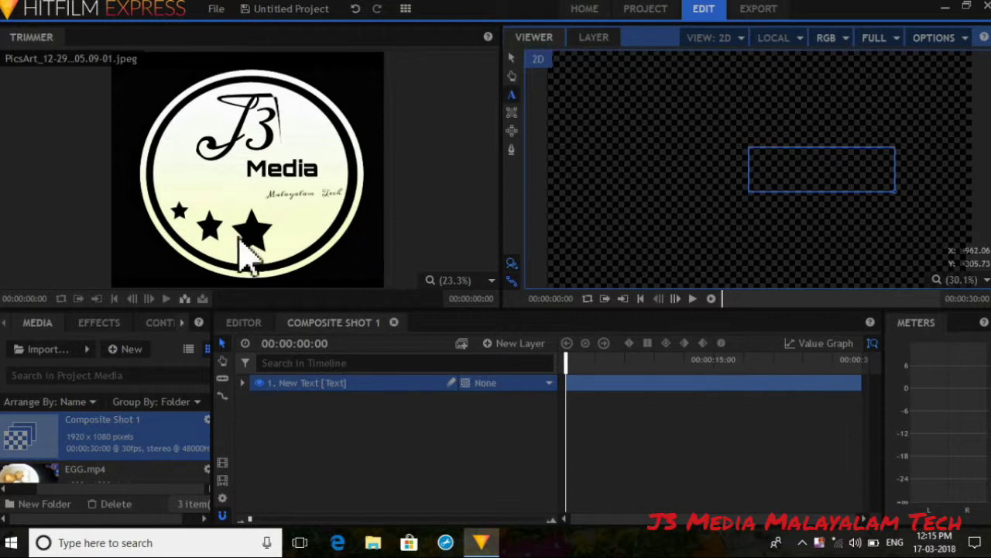
Set the text's font to Arial Black and its fill colour to red (#ff0000).
click(182, 324)
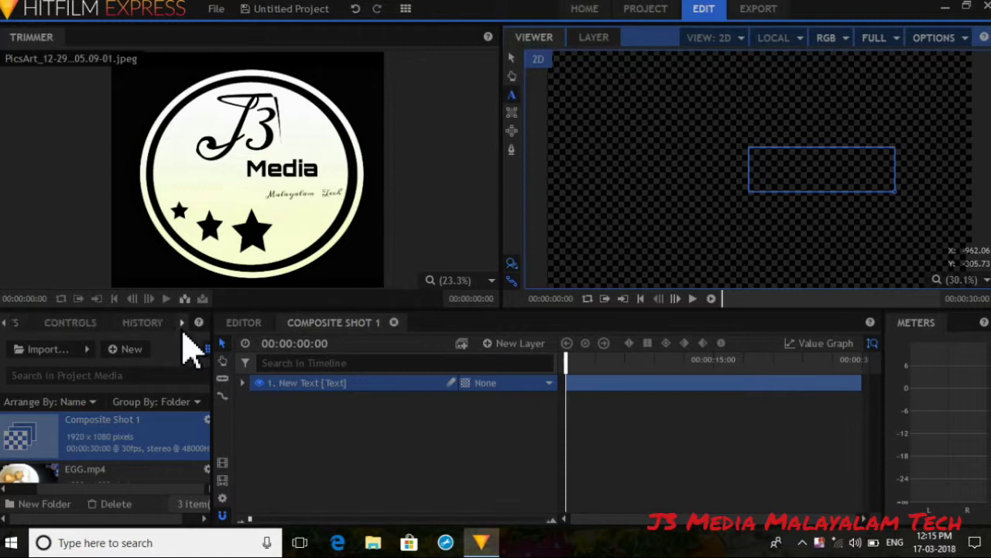
click(182, 324)
click(153, 326)
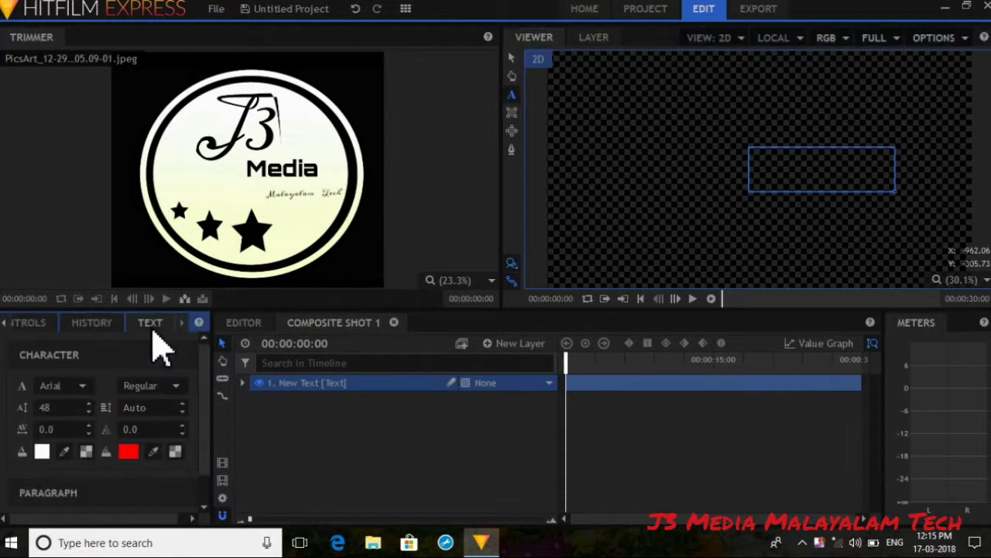
click(68, 385)
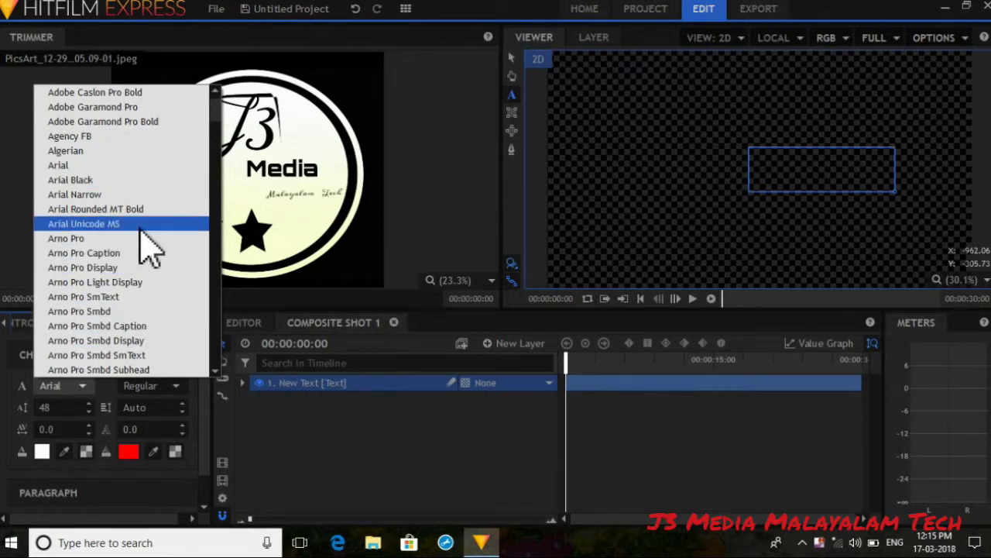
click(116, 181)
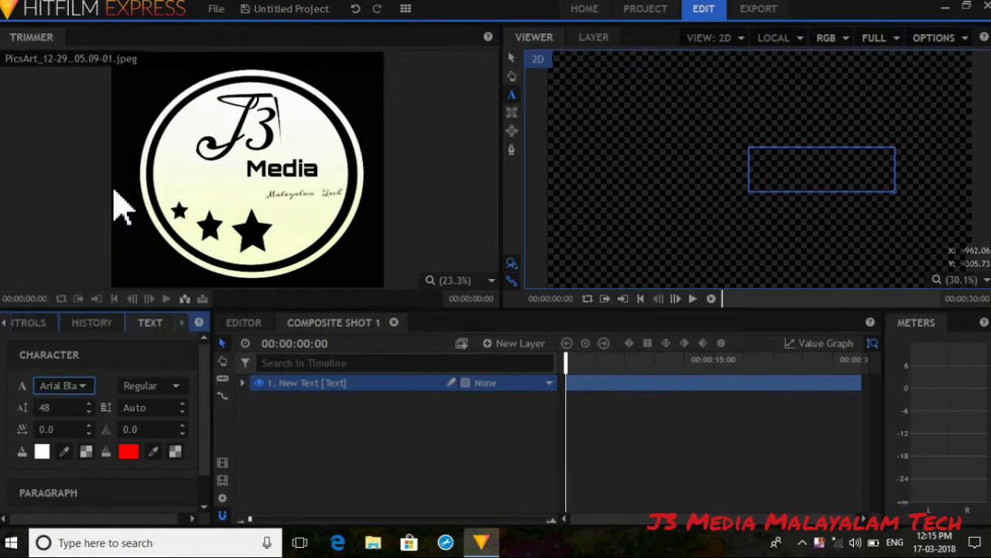
click(46, 455)
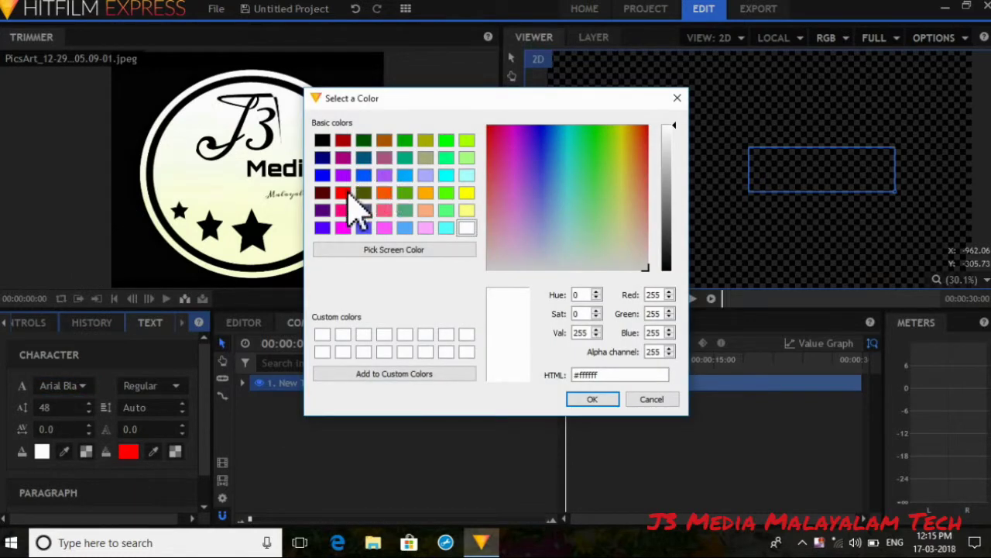
click(345, 193)
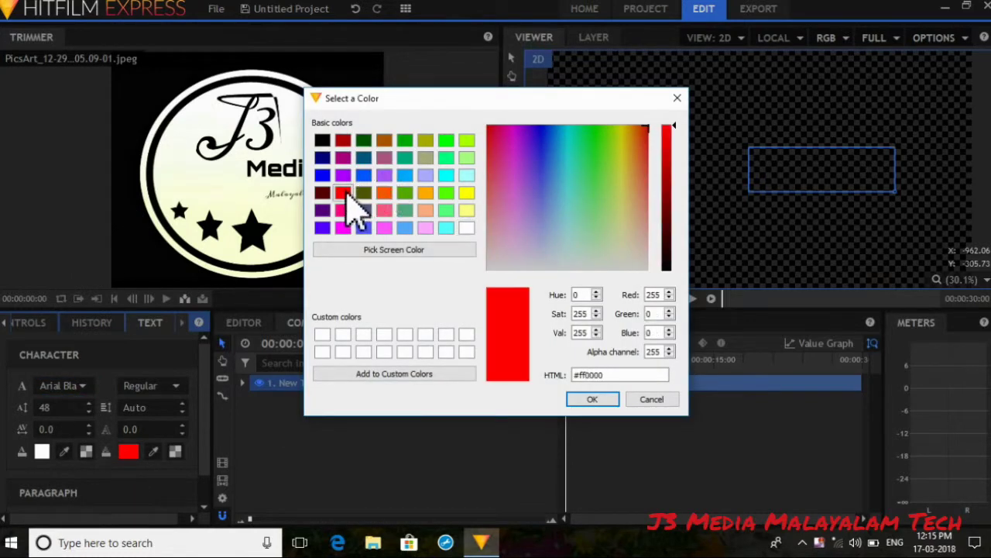
click(589, 401)
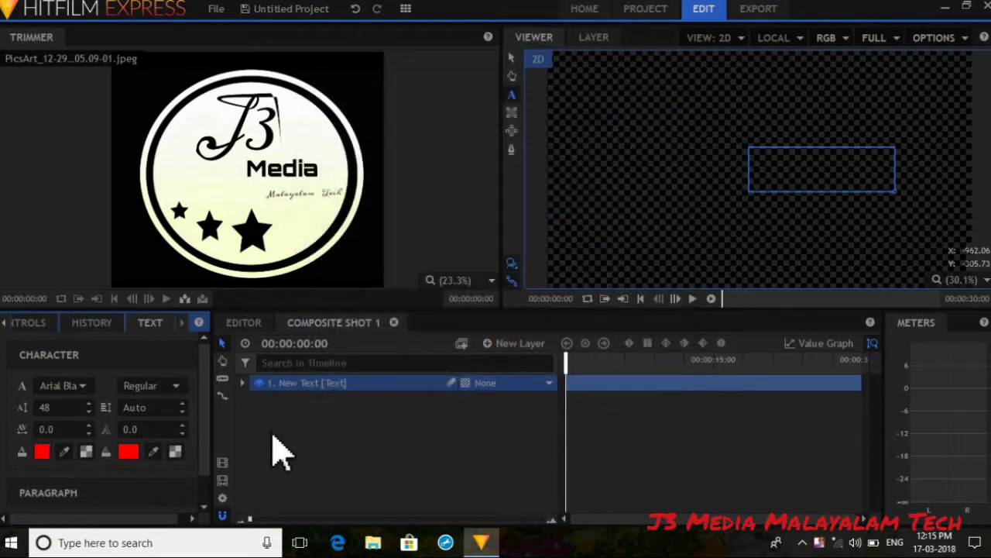
Try the Bold Italic style for the text, and enter two lines of uppercase sample text in the box.
click(176, 386)
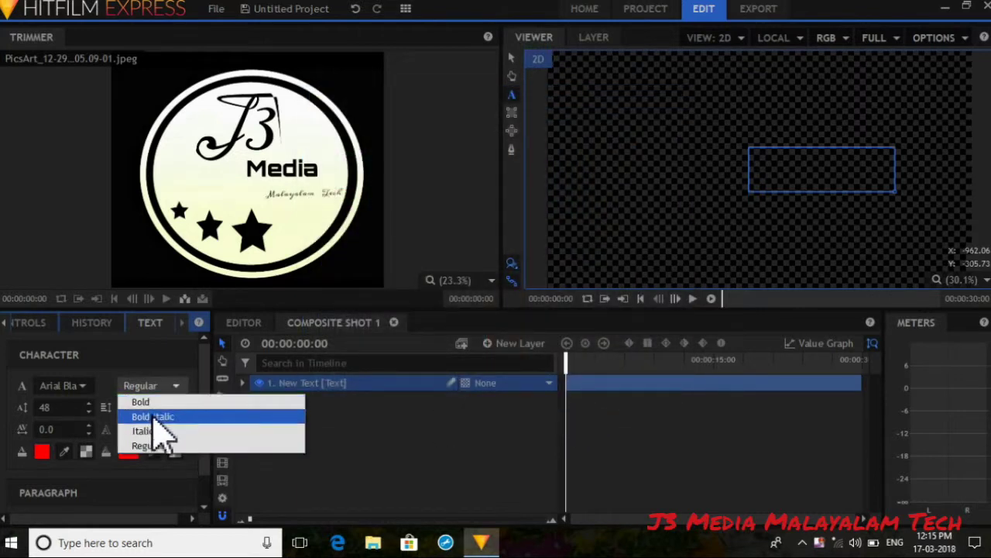
click(155, 418)
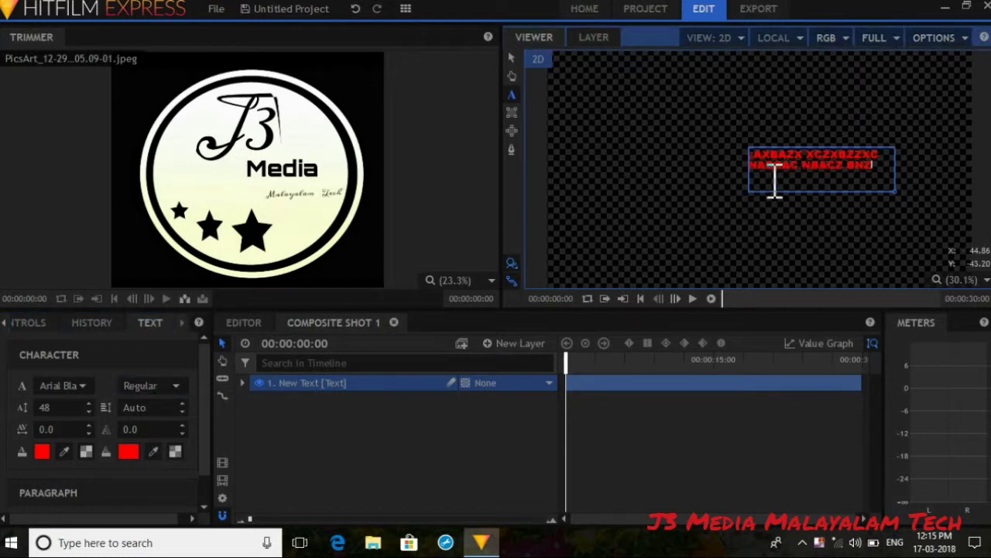
click(772, 236)
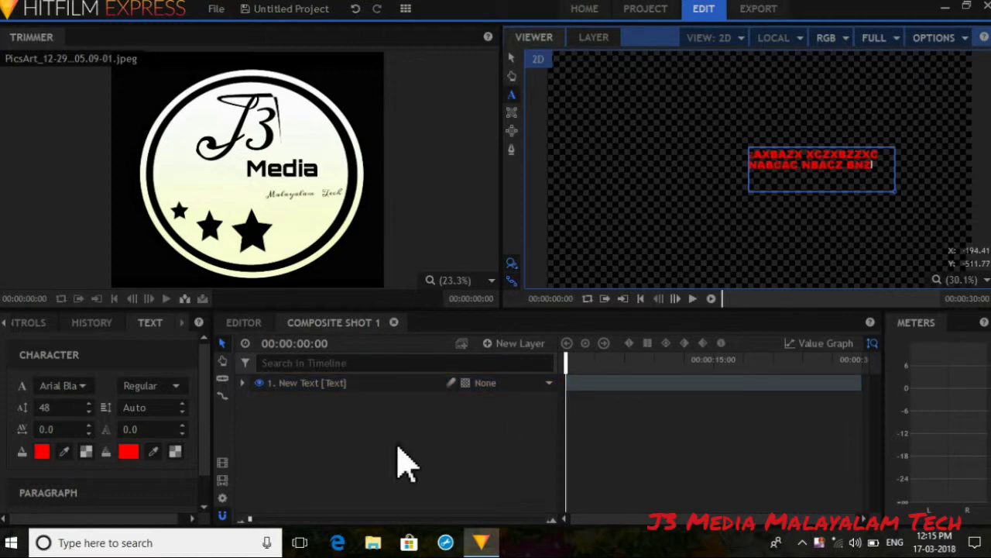
Return to the main editing timeline and place Composite Shot 1 on Video 2 directly after the logo clip.
click(4, 323)
click(4, 322)
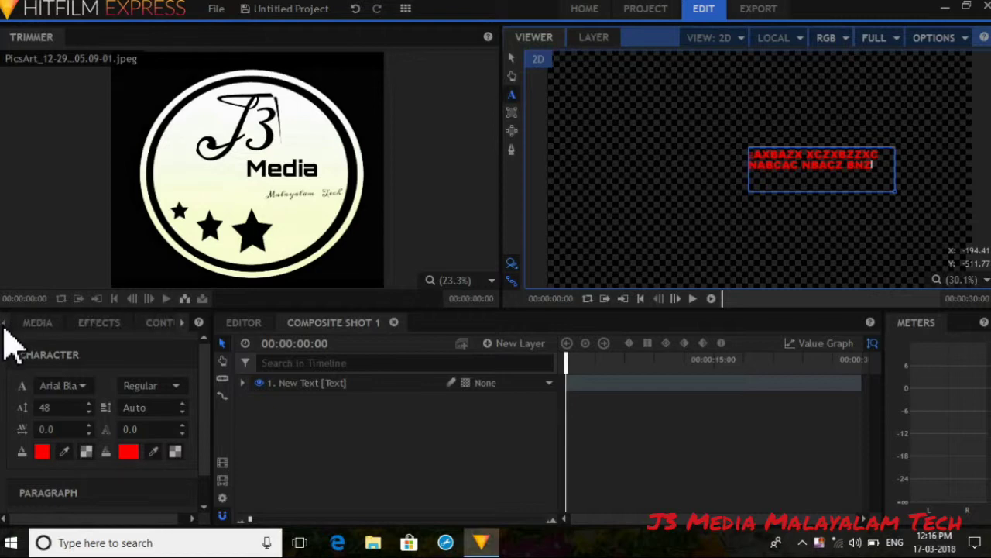
click(34, 325)
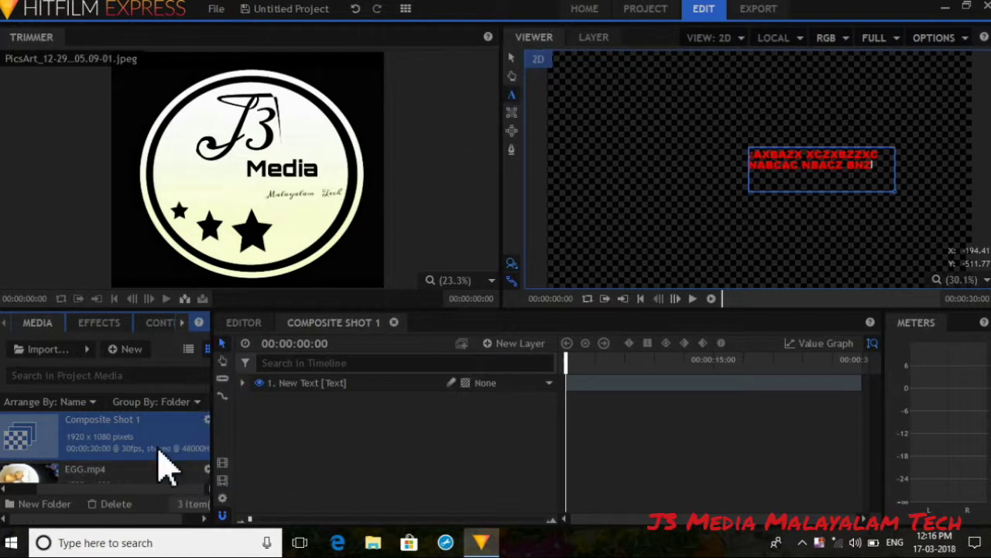
click(137, 488)
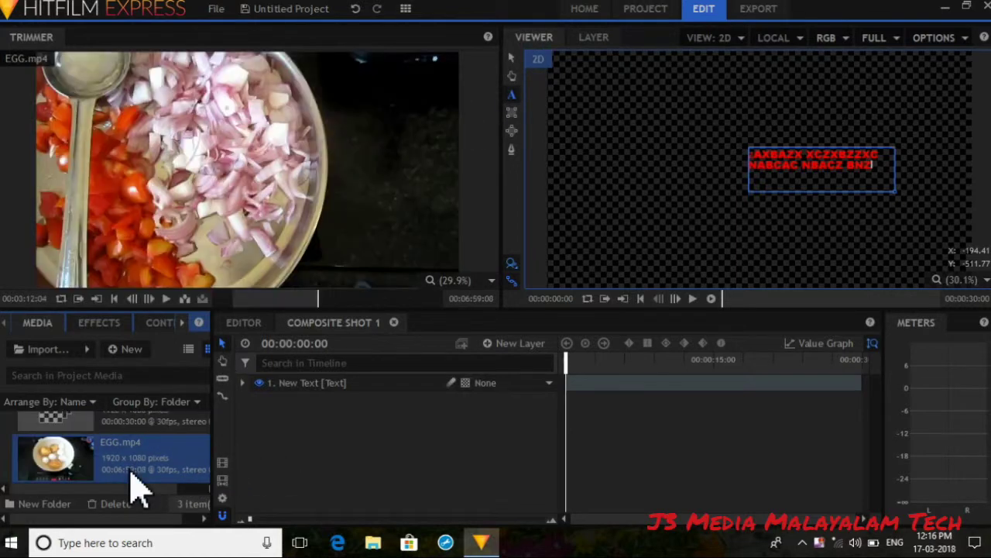
click(244, 322)
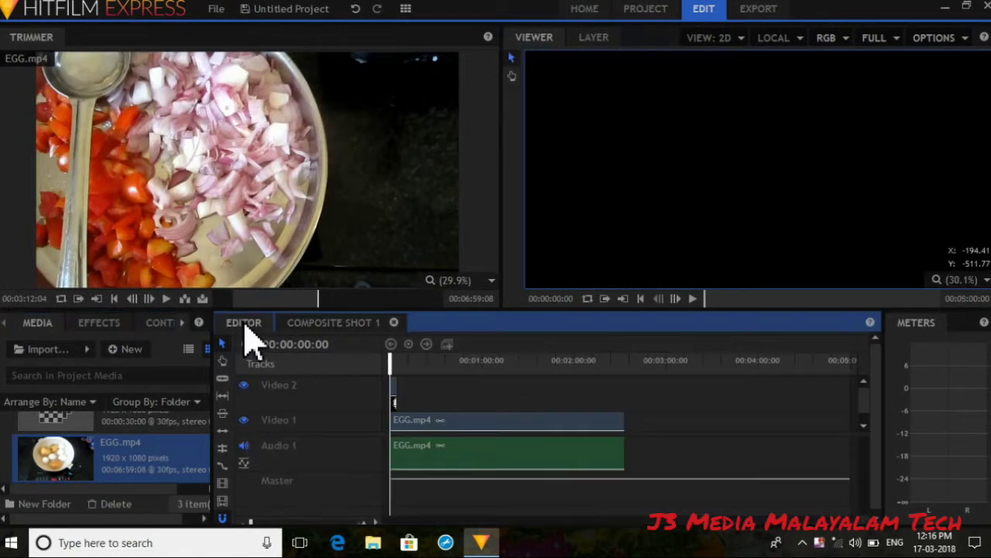
scroll(131, 454, up, 1)
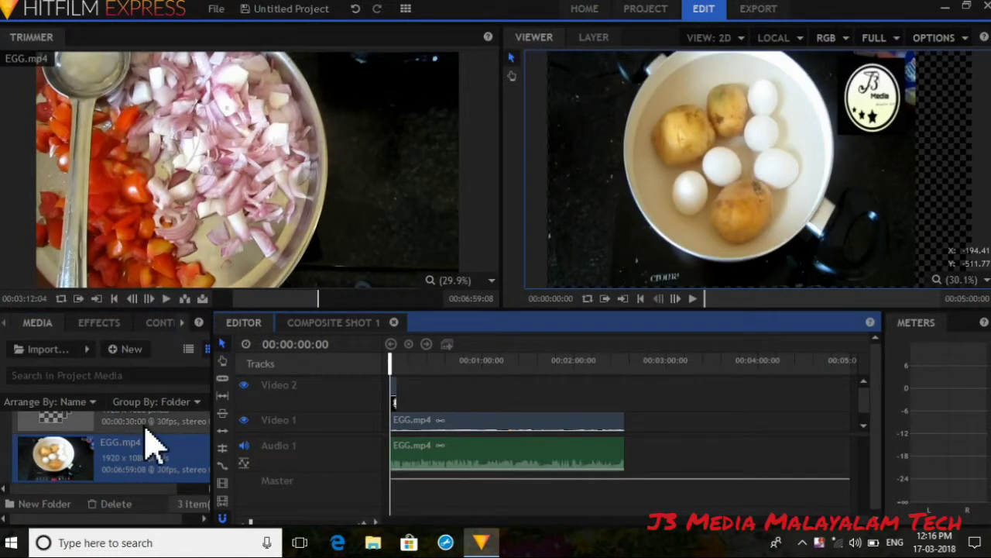
click(152, 445)
drag(155, 445, 409, 420)
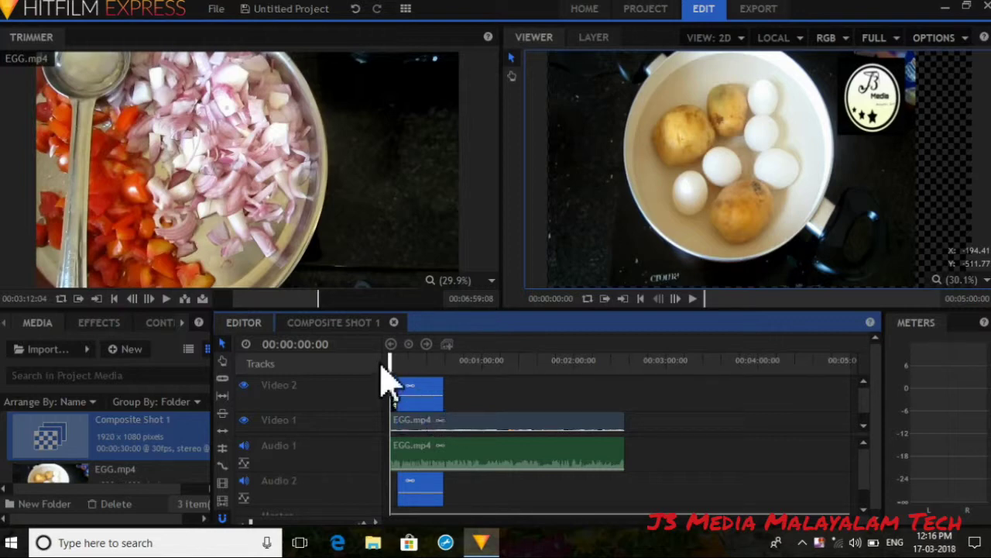
Move the playhead to 00:00:08:19, shift the text overlay slightly upward, and enlarge it from its lower-left corner.
mouse_move(391, 357)
mouse_down()
mouse_move(415, 362)
mouse_move(403, 362)
mouse_up()
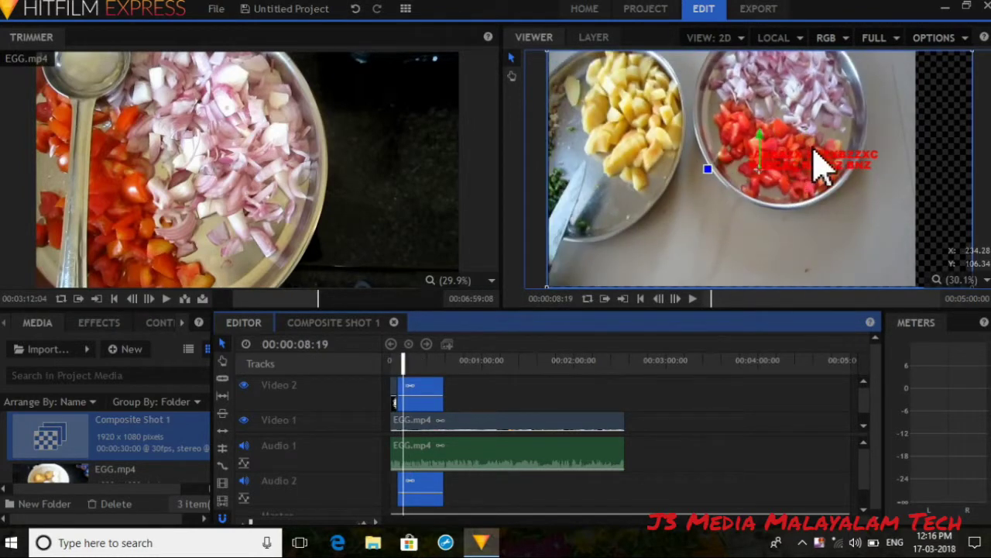
click(833, 169)
drag(832, 169, 854, 132)
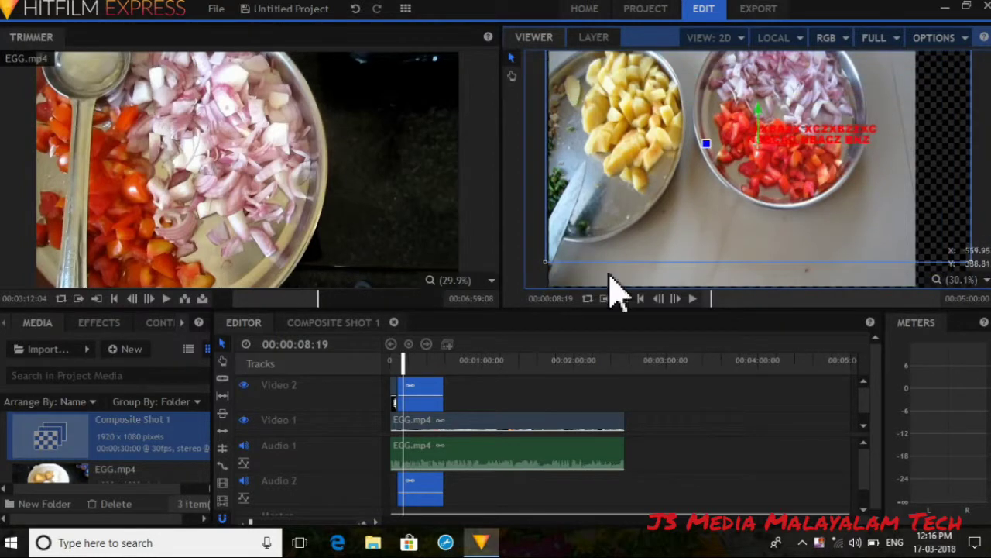
drag(546, 265, 515, 351)
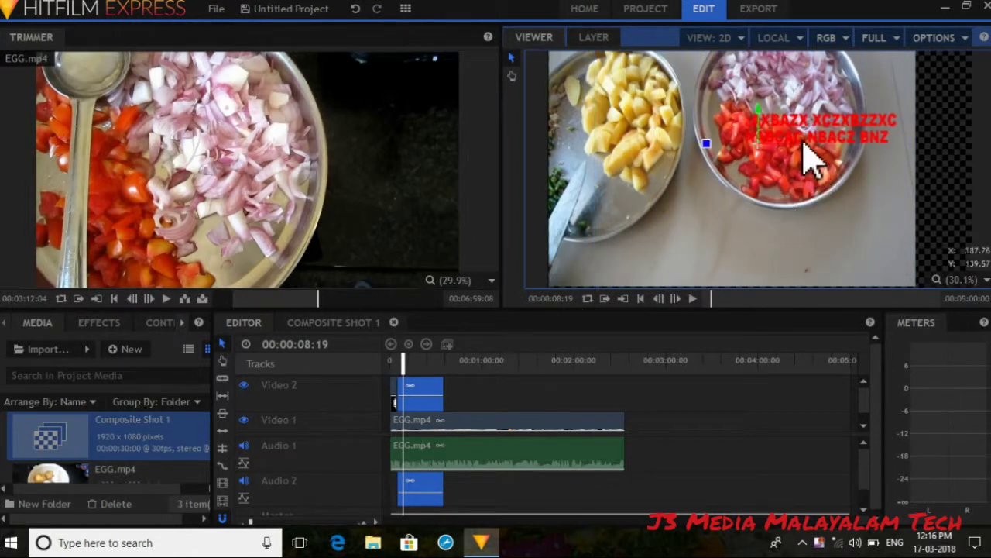
Move the red text overlay down below the plate of tomatoes and select the Composite Shot 1 clip on Video 2.
drag(810, 158, 773, 254)
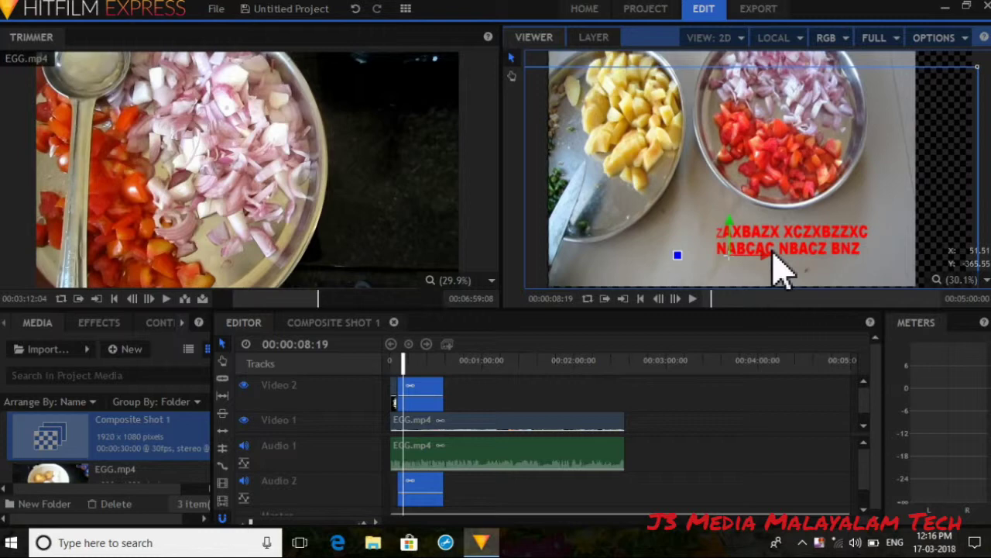
click(449, 399)
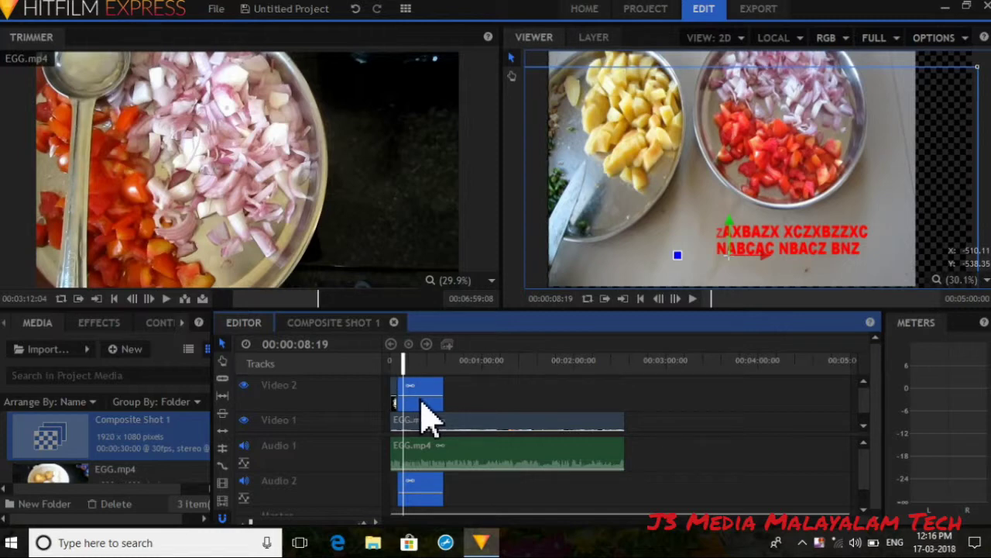
Search the effects library for MOTION, look at Motion Blur and Motion Trails, and clear the search.
click(101, 324)
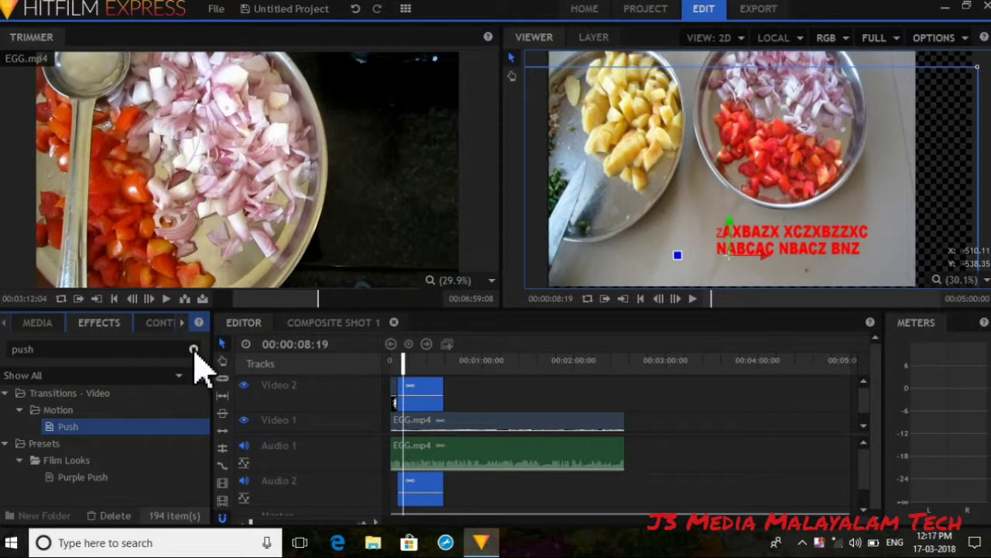
click(193, 349)
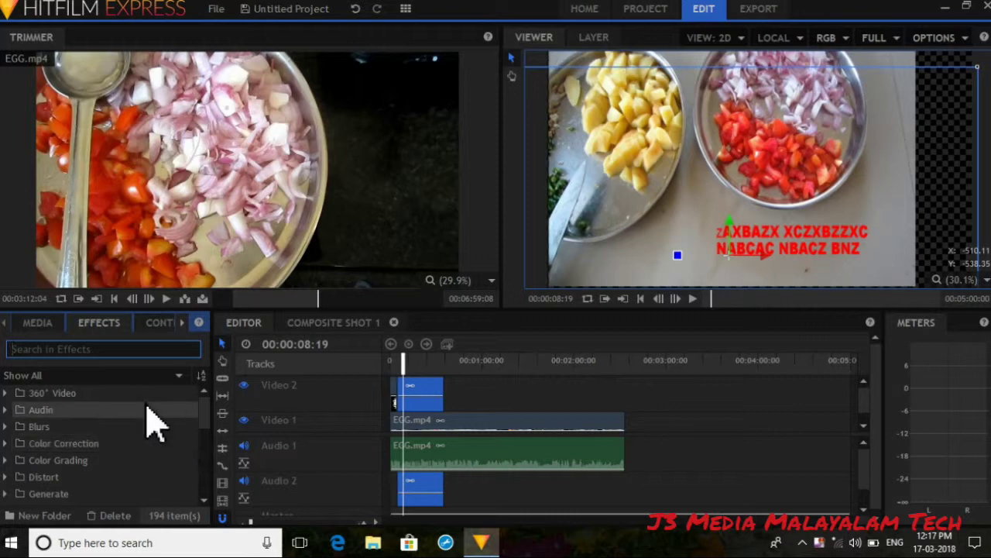
text(MO)
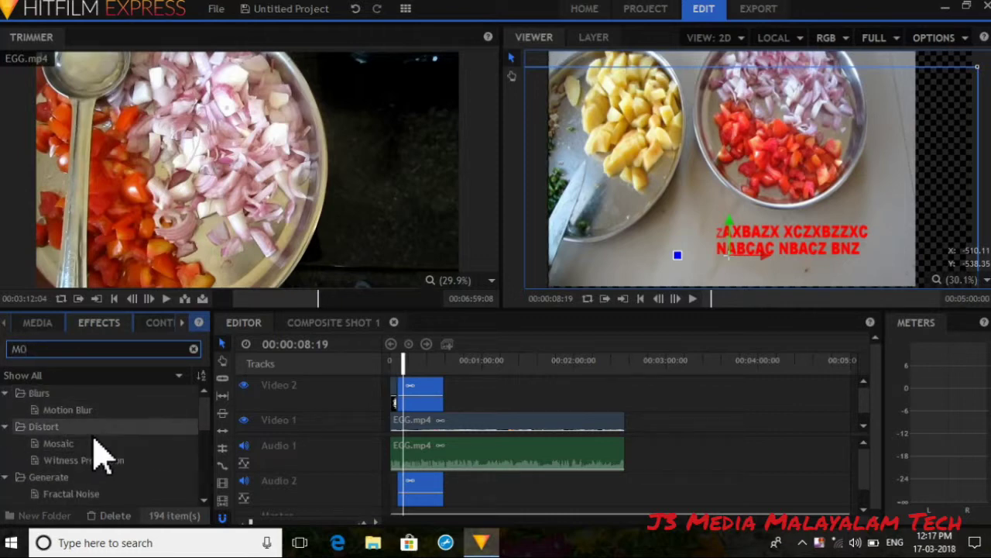
text(TIO)
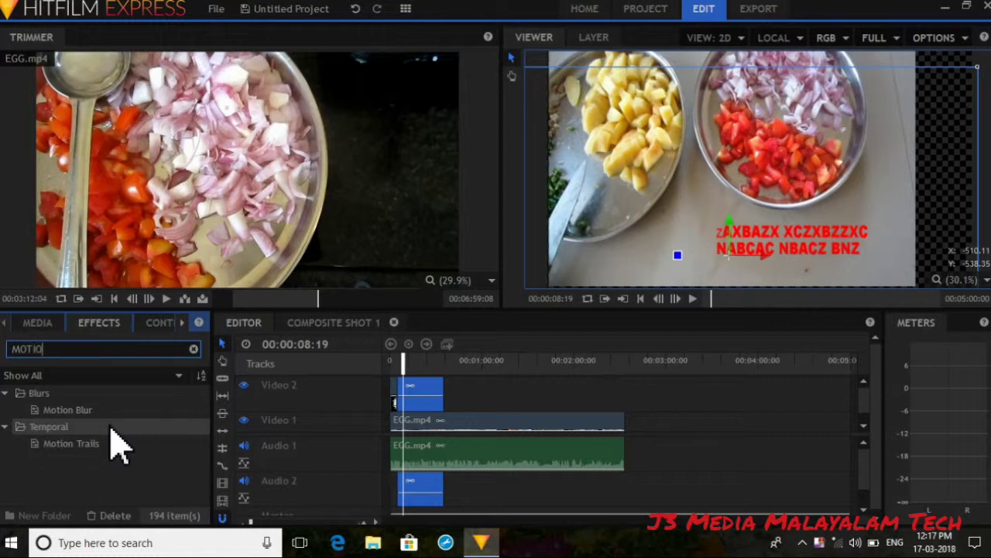
click(72, 446)
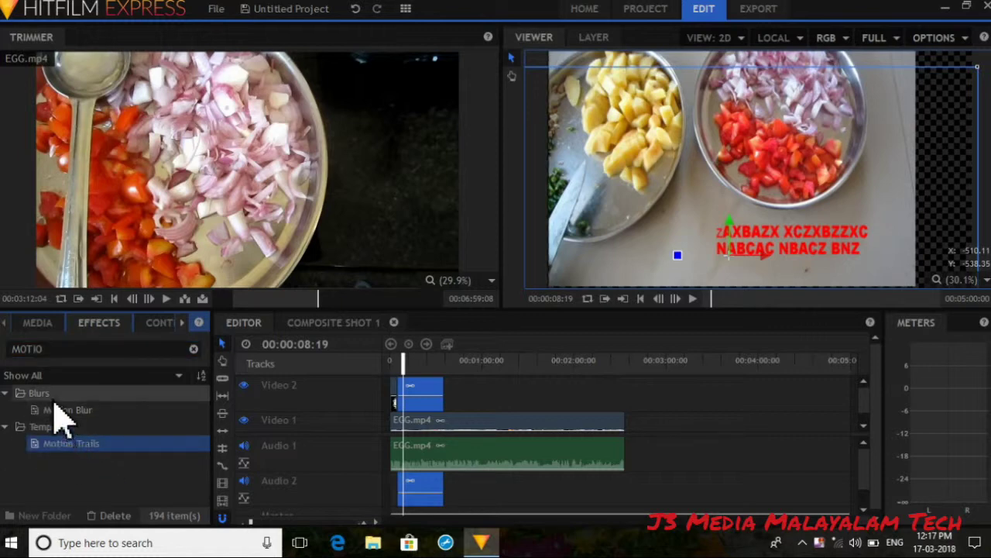
click(65, 410)
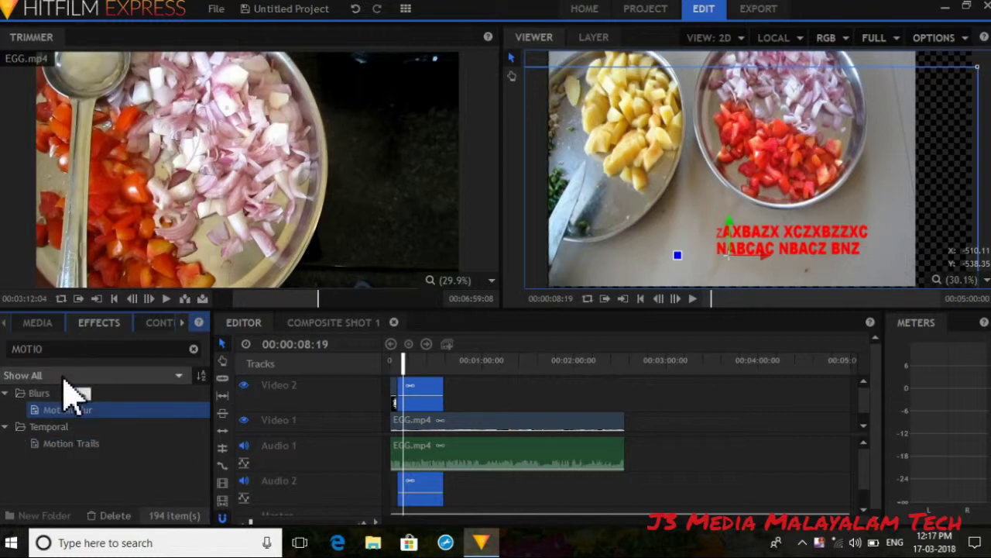
click(66, 348)
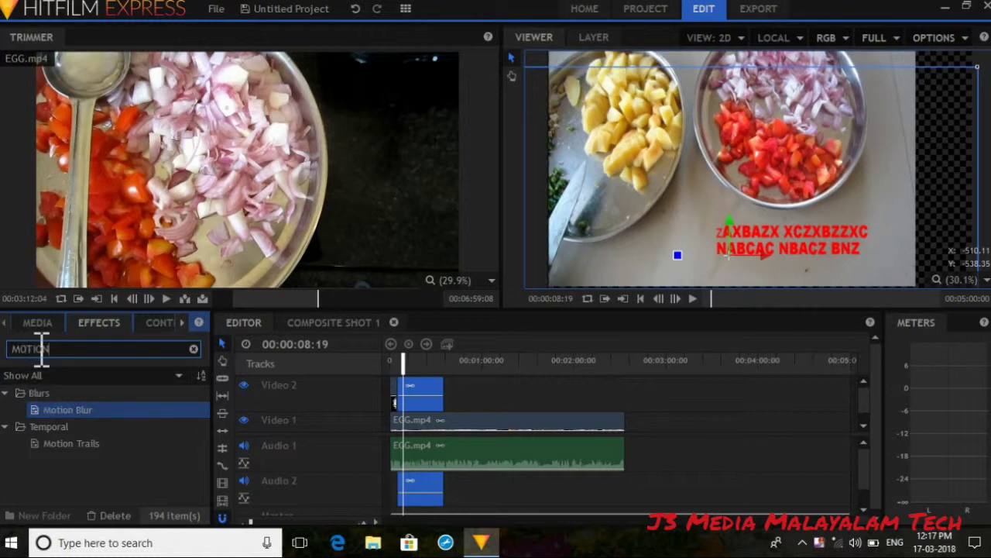
key(BackSpace)
key(BackSpace)
key(BackSpace)
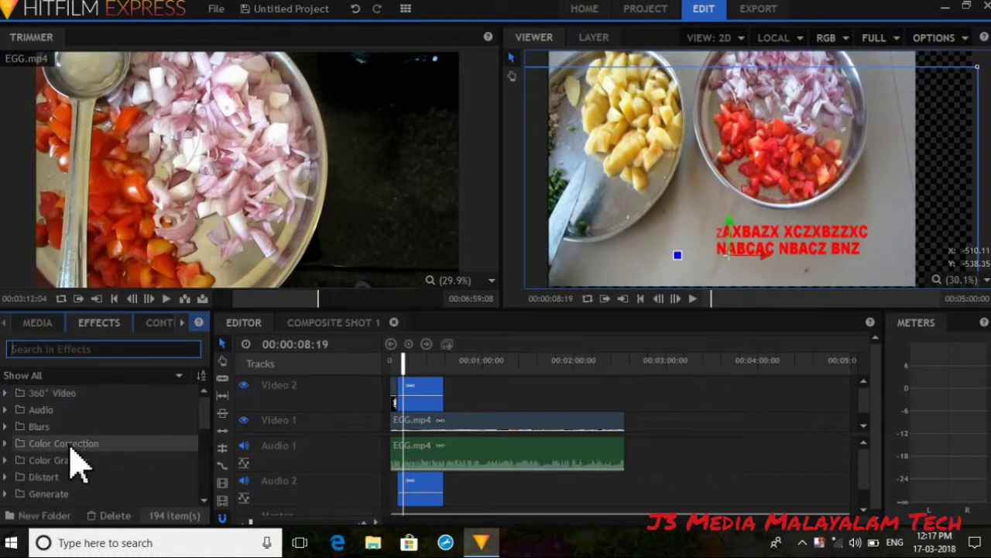
drag(204, 418, 230, 387)
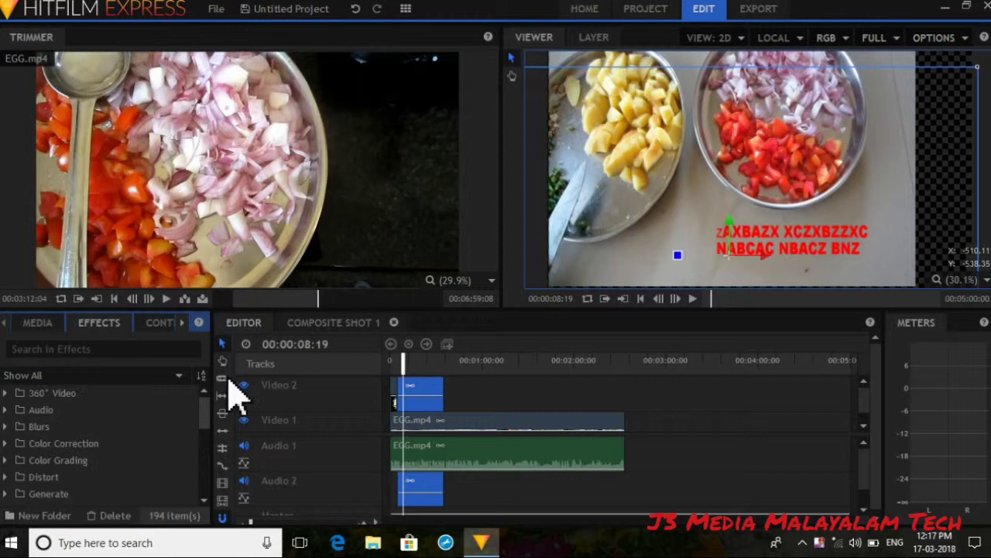
Find the Push video transition by searching for PUSH and apply it to the start of the Composite Shot 1 clip on Video 2.
double_click(62, 396)
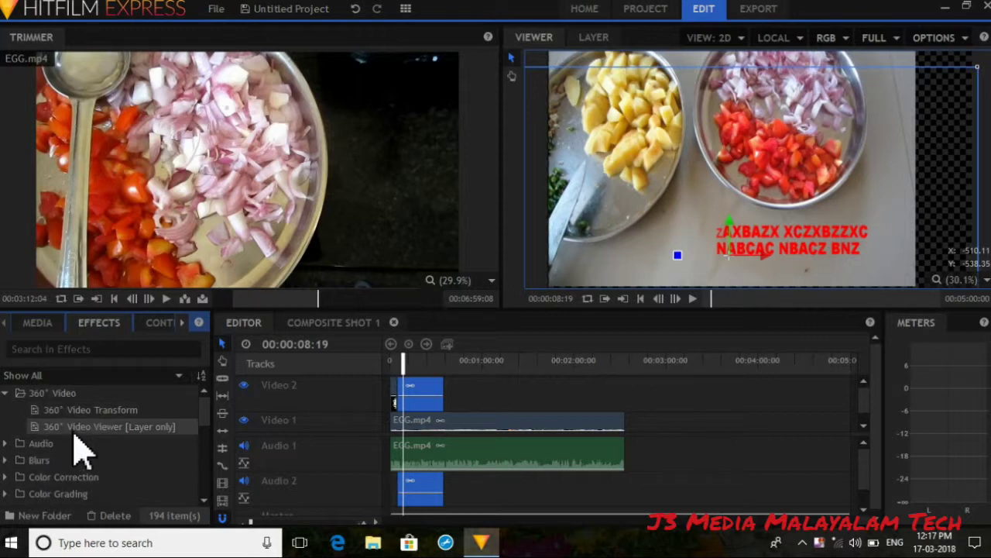
click(93, 349)
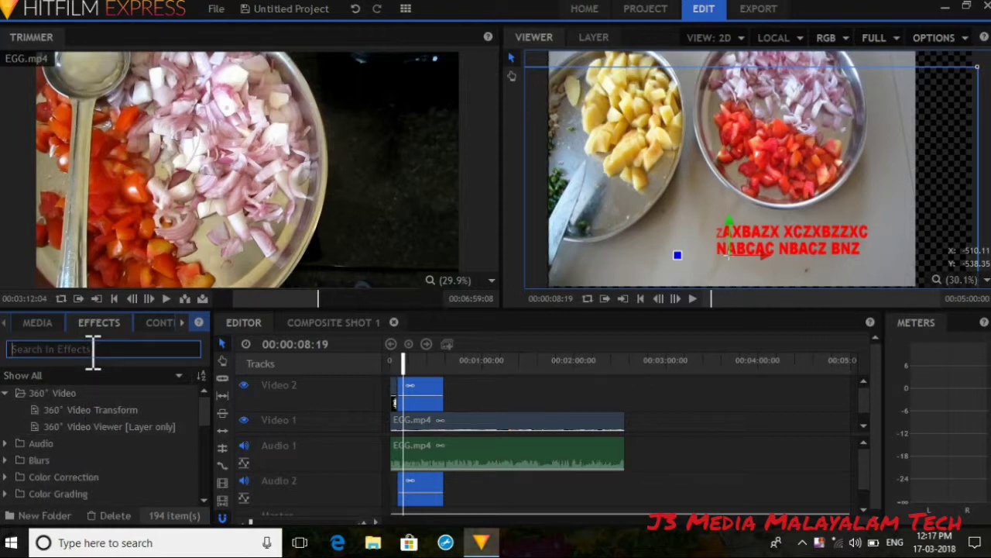
text(PU)
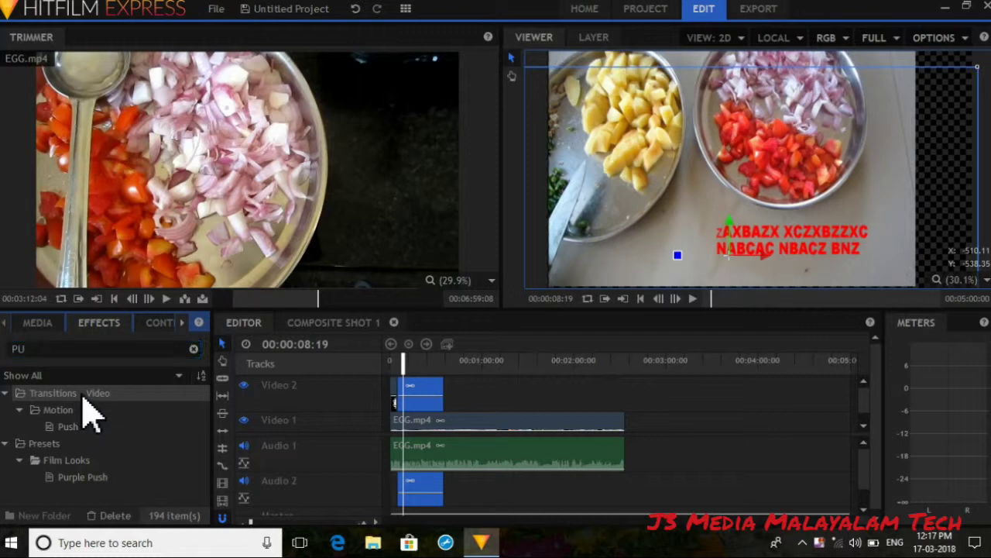
double_click(85, 393)
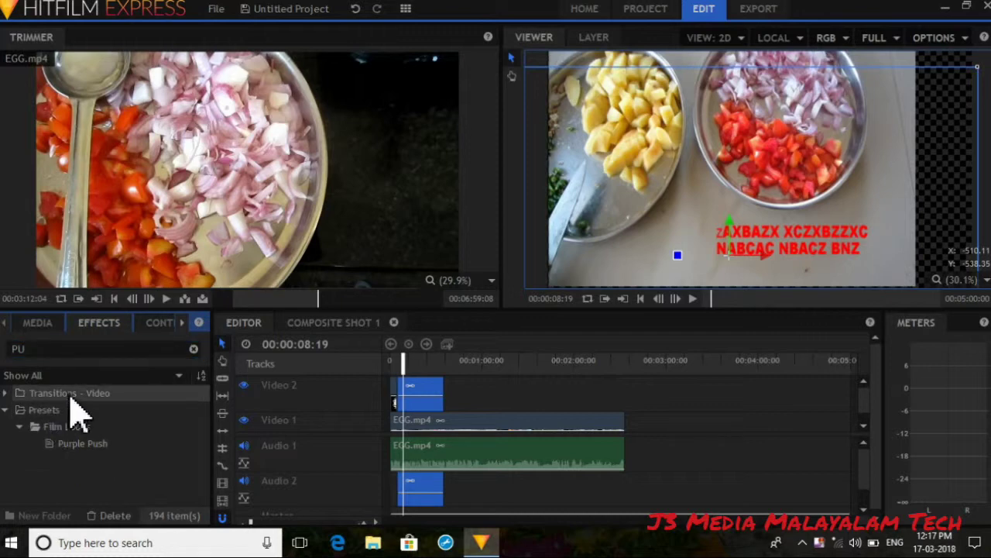
click(43, 411)
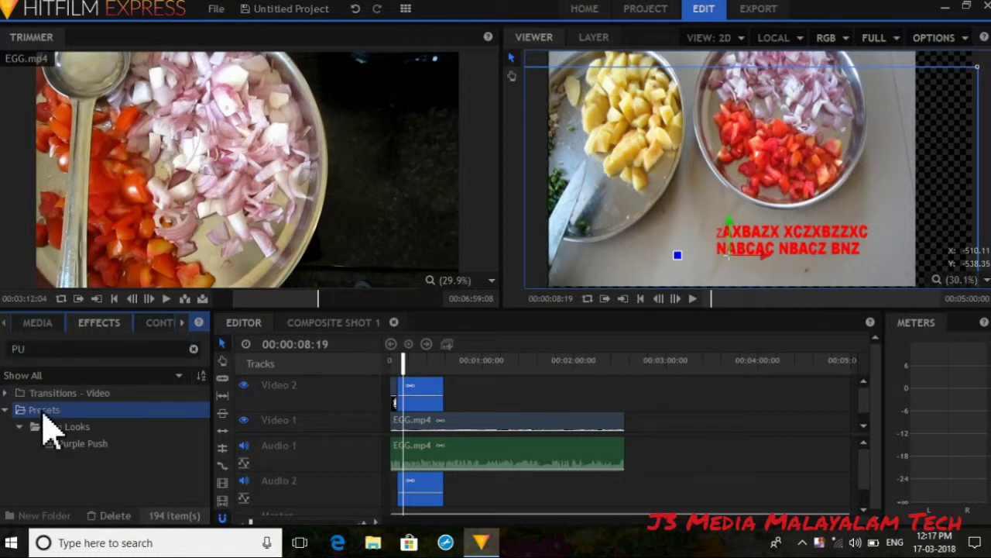
click(67, 352)
text(SH)
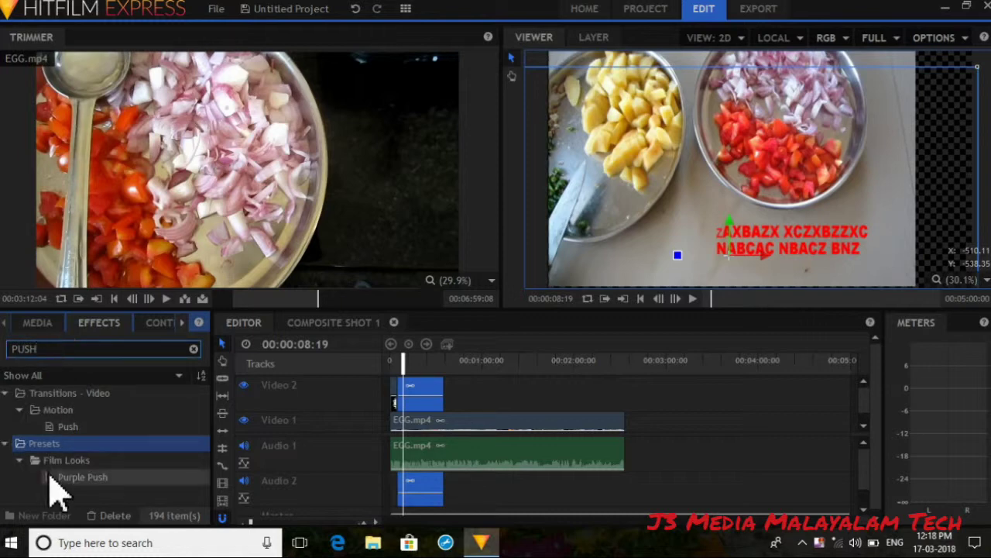
click(85, 430)
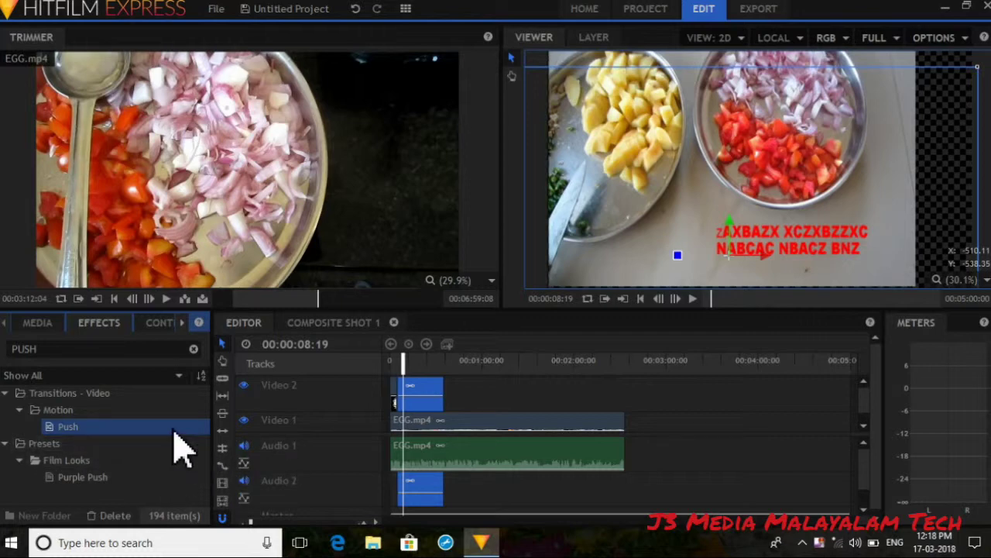
drag(175, 435, 418, 393)
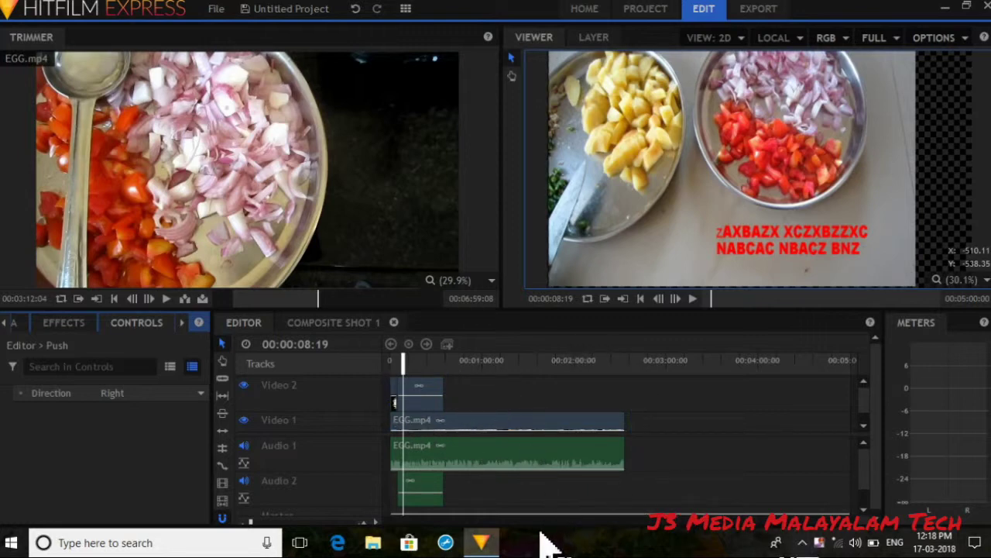
Play the timeline, return the playhead to the start, and replay it to check the Push transition on the text.
click(694, 299)
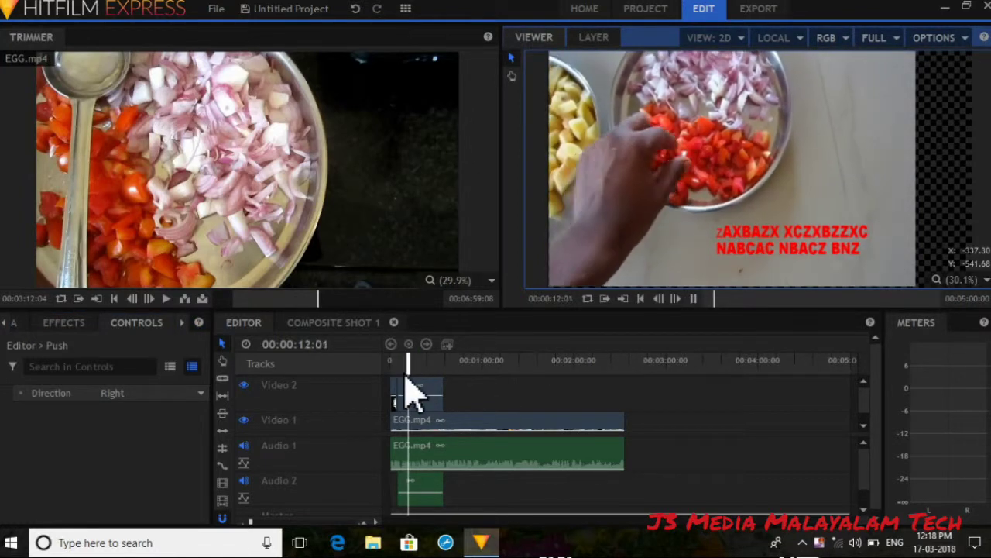
drag(408, 372, 364, 374)
click(693, 306)
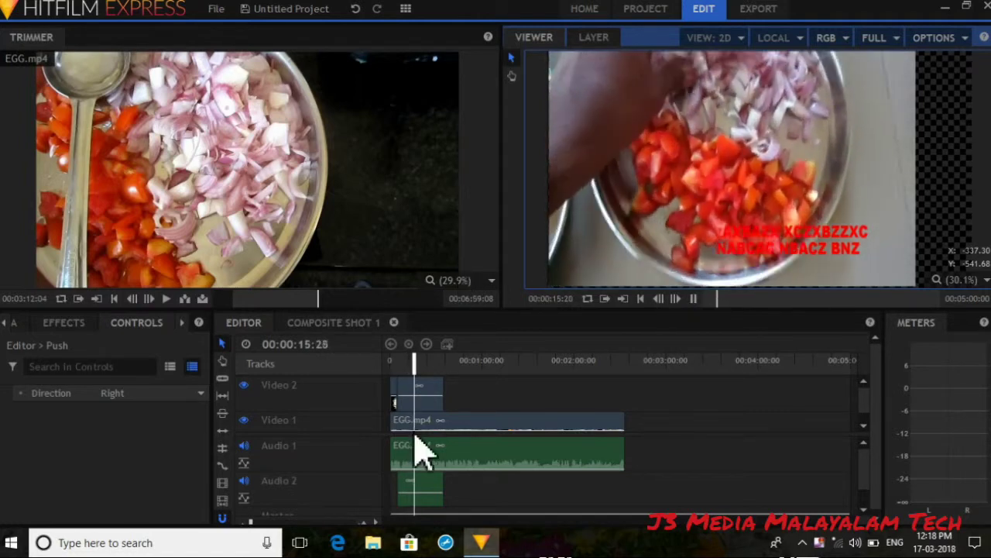
Stop playback, move the Composite Shot 1 clip along Video 2 to start where it previously ended, and select its Push transition.
click(433, 395)
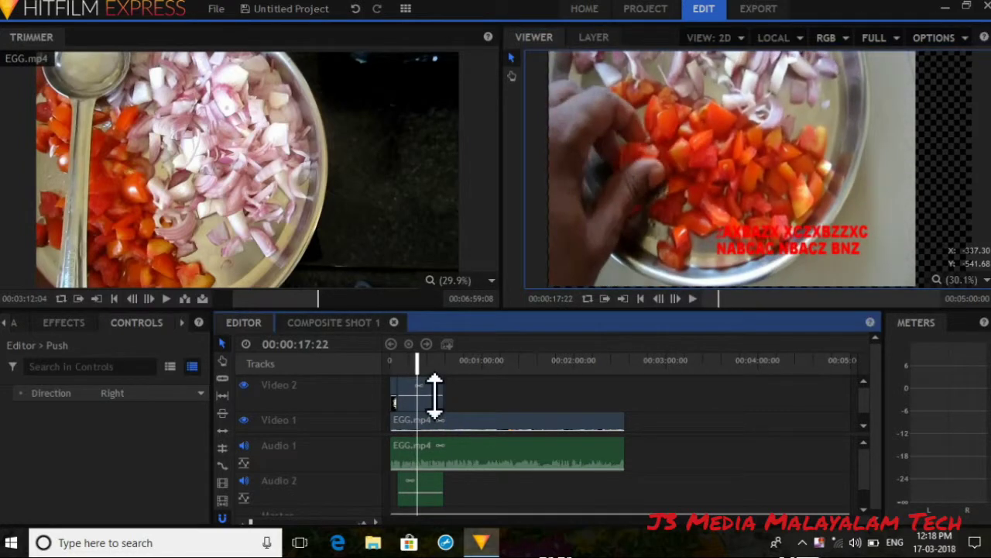
click(442, 403)
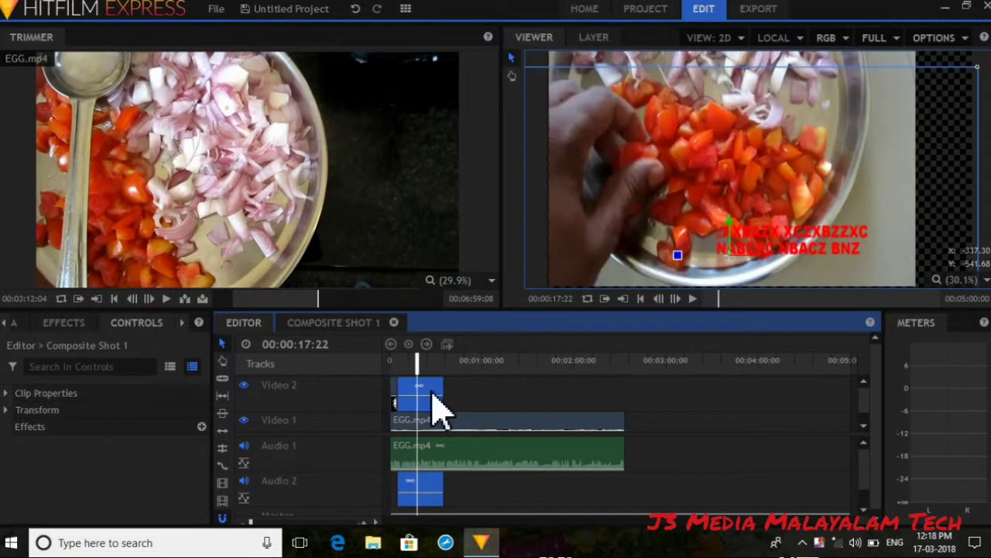
drag(438, 402, 482, 396)
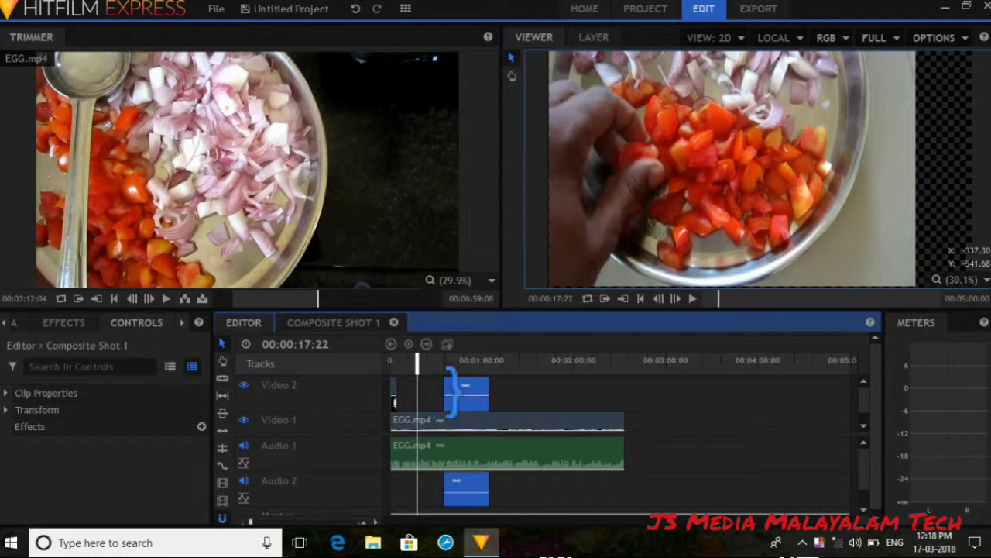
click(456, 391)
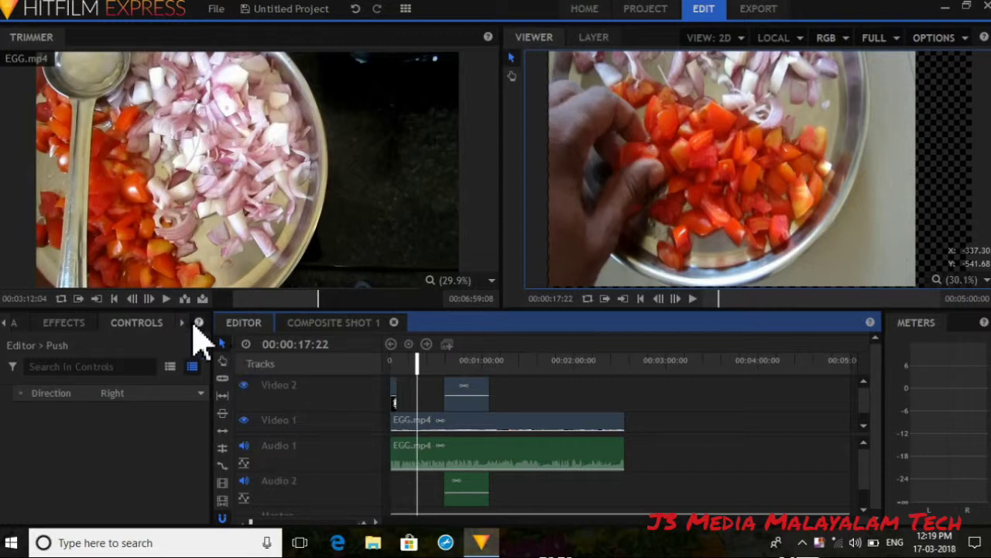
Create a new black plane, 1920 x 1080 with square pixels, in the project media.
click(63, 323)
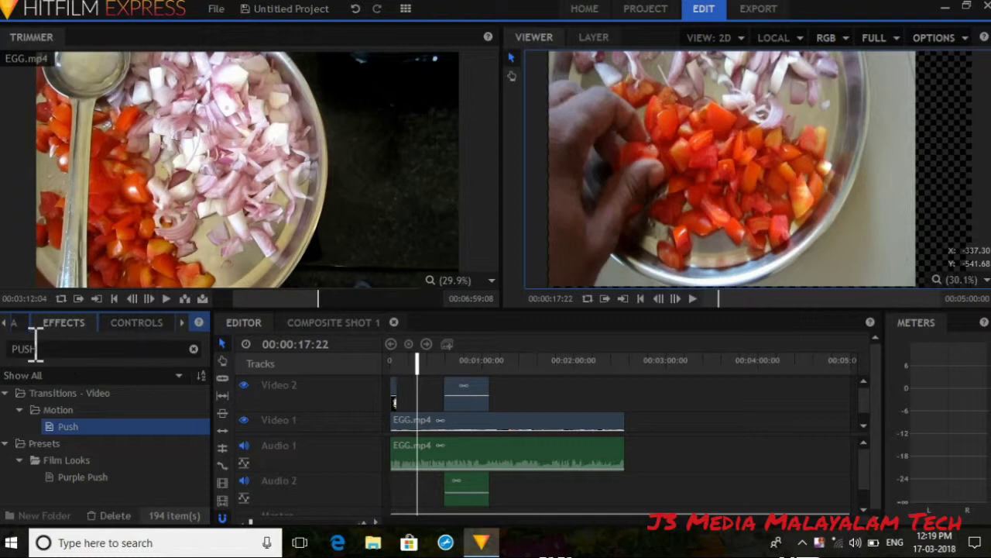
click(5, 323)
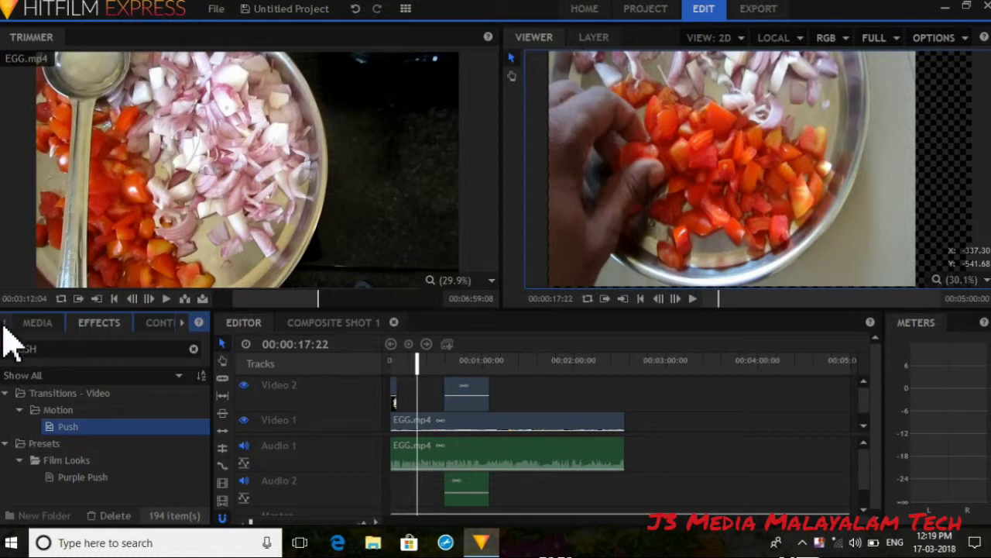
click(49, 333)
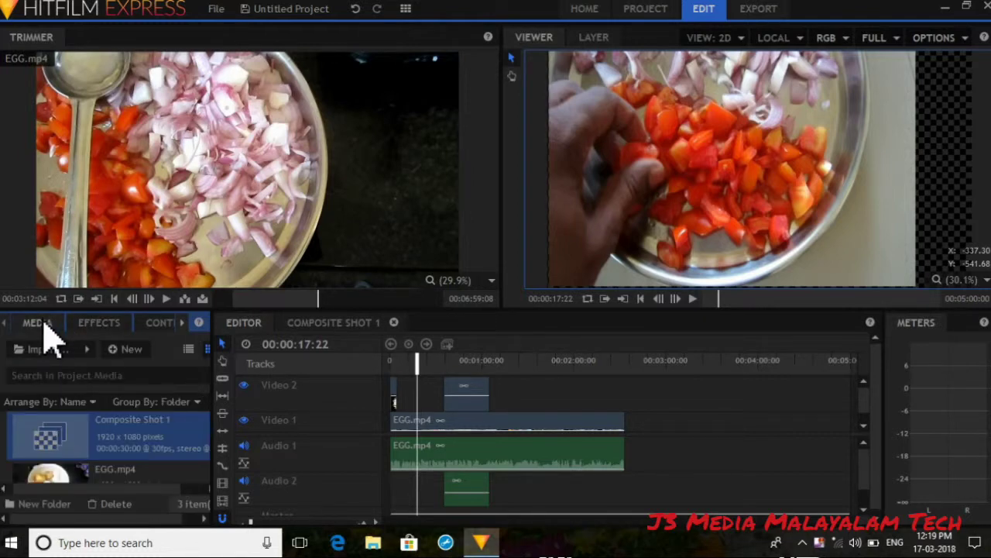
click(128, 350)
click(130, 385)
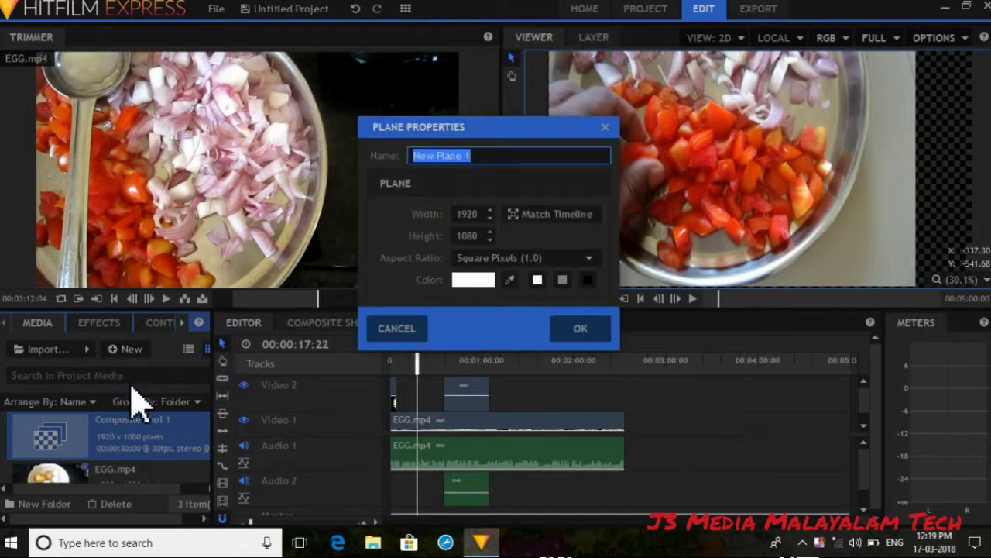
click(587, 279)
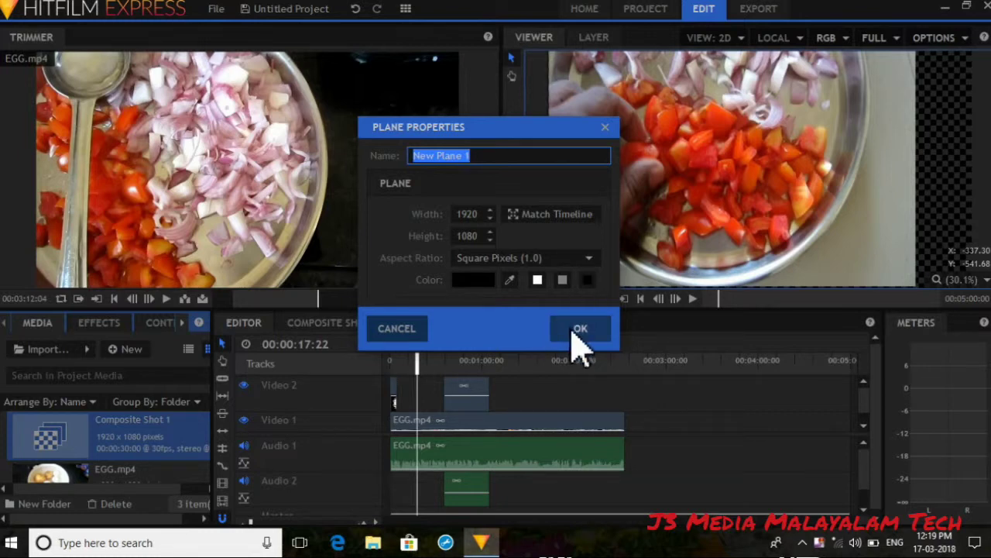
click(580, 331)
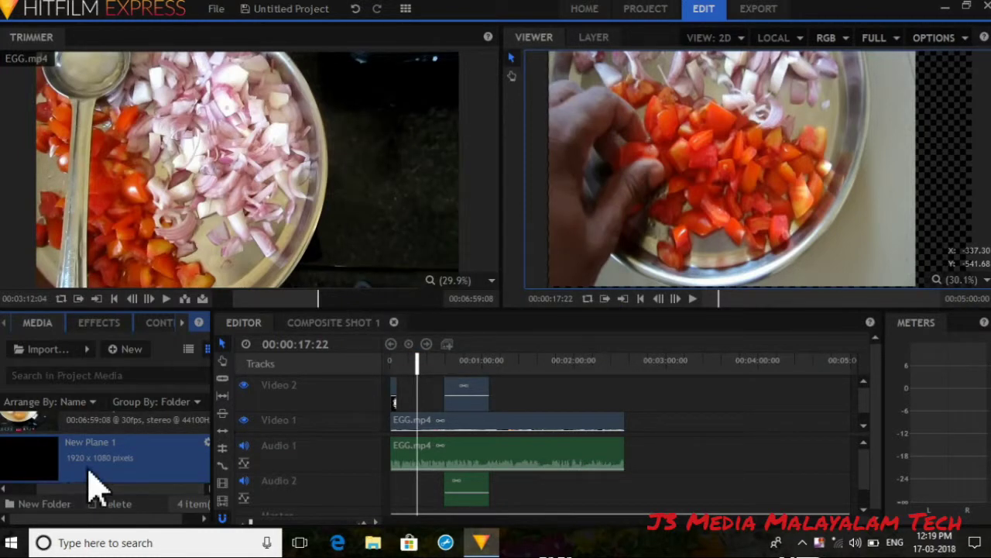
Place New Plane 1 on Video 2 directly after the Composite Shot 1 clip and select it.
drag(89, 487, 504, 414)
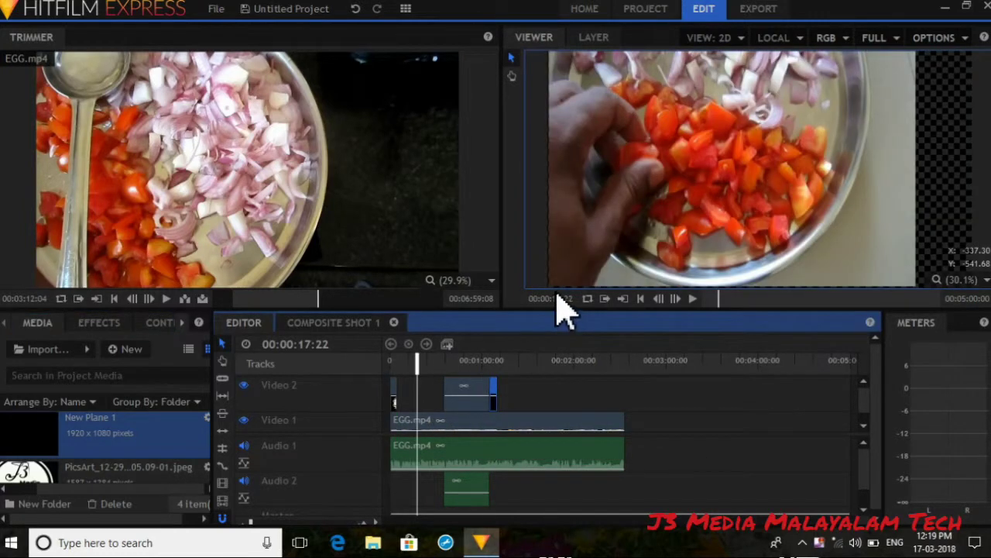
right_click(497, 398)
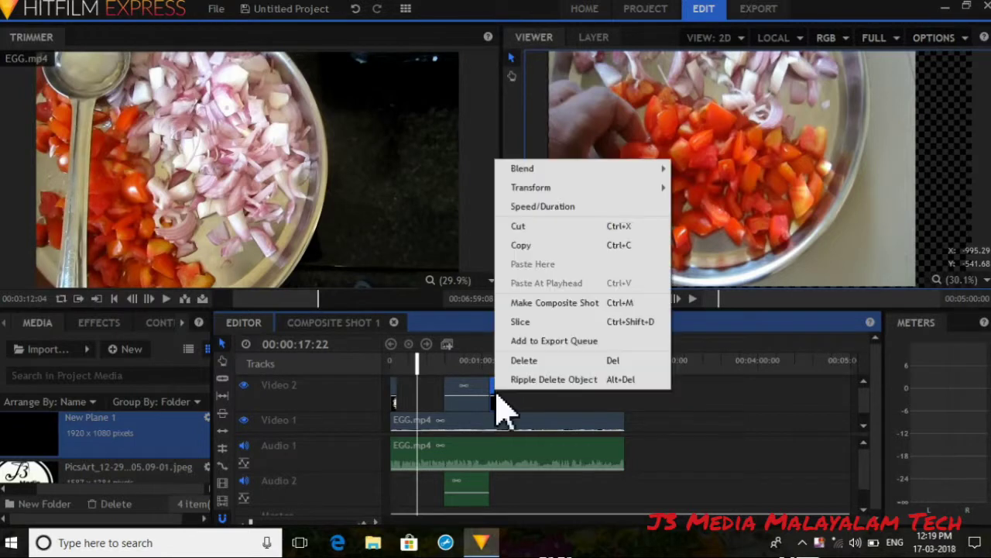
click(624, 228)
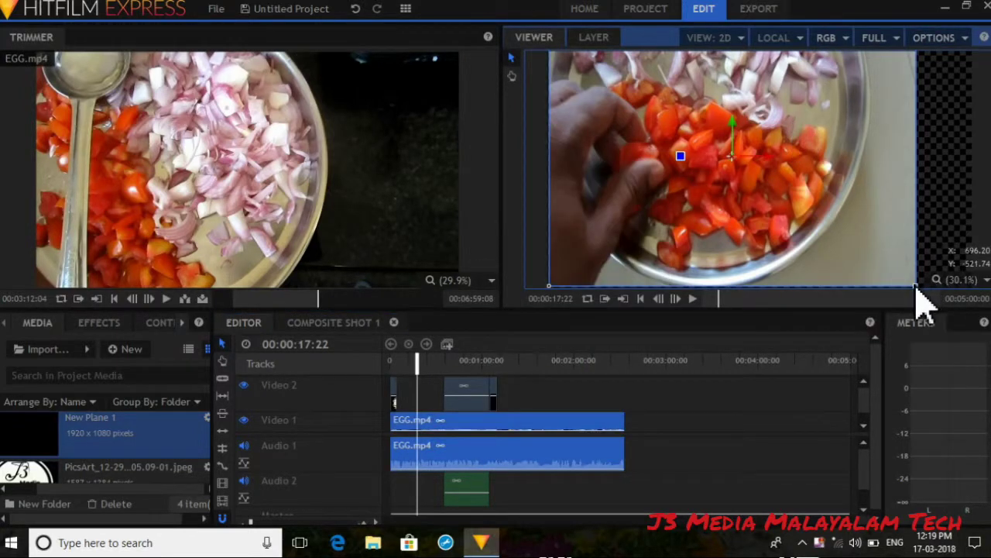
click(502, 395)
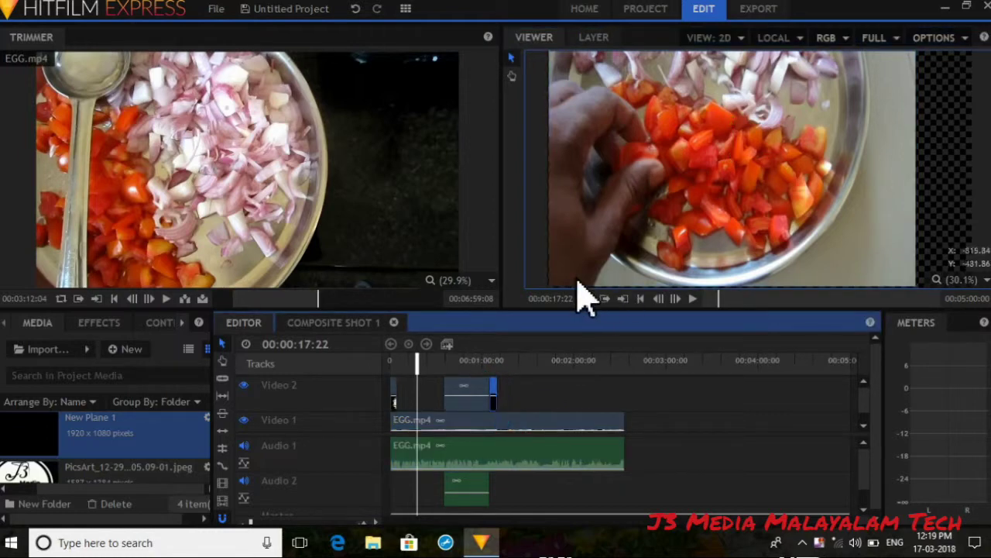
Go to 00:01:05:20, shrink New Plane 1 to about a quarter of the frame's width and place it over the video's lower-right area.
drag(530, 283, 584, 254)
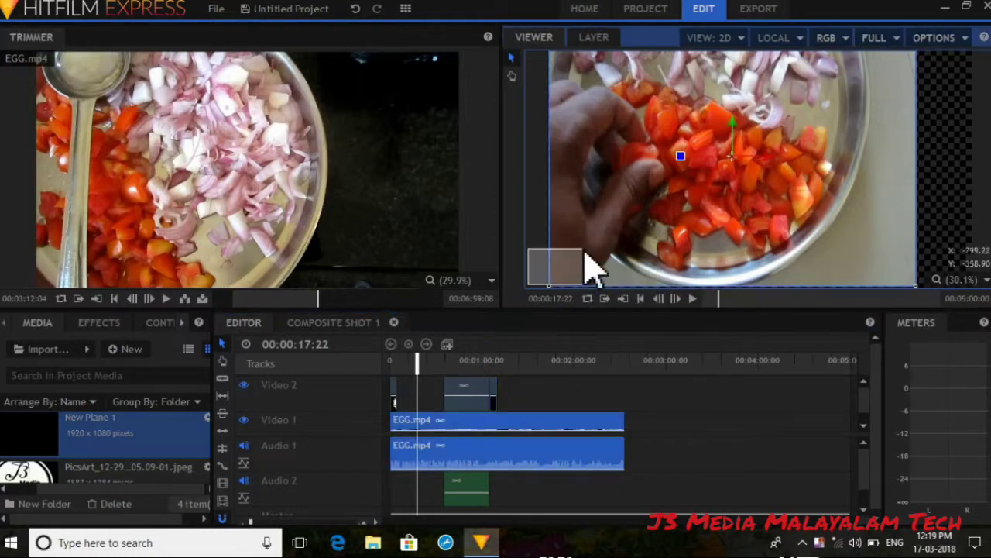
click(534, 425)
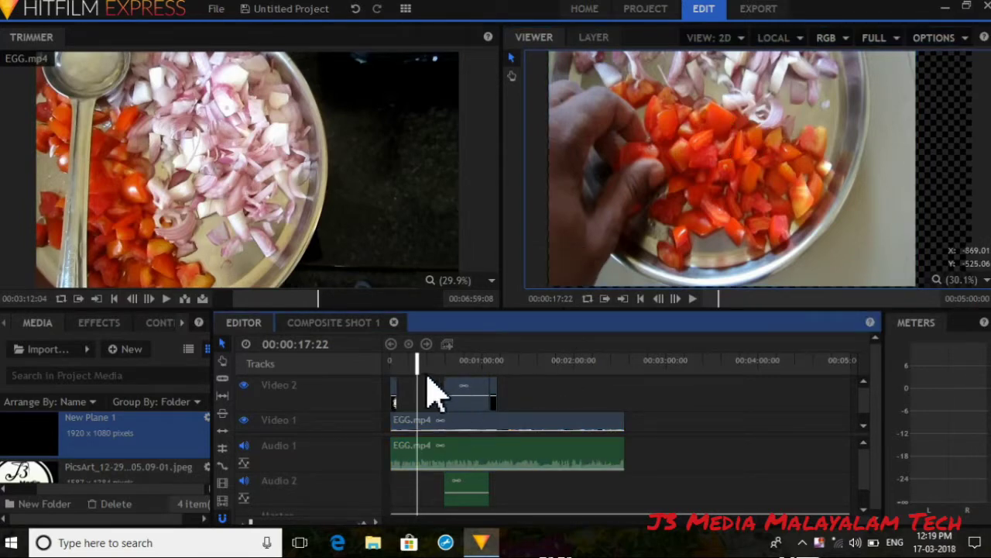
drag(416, 371, 490, 363)
click(589, 272)
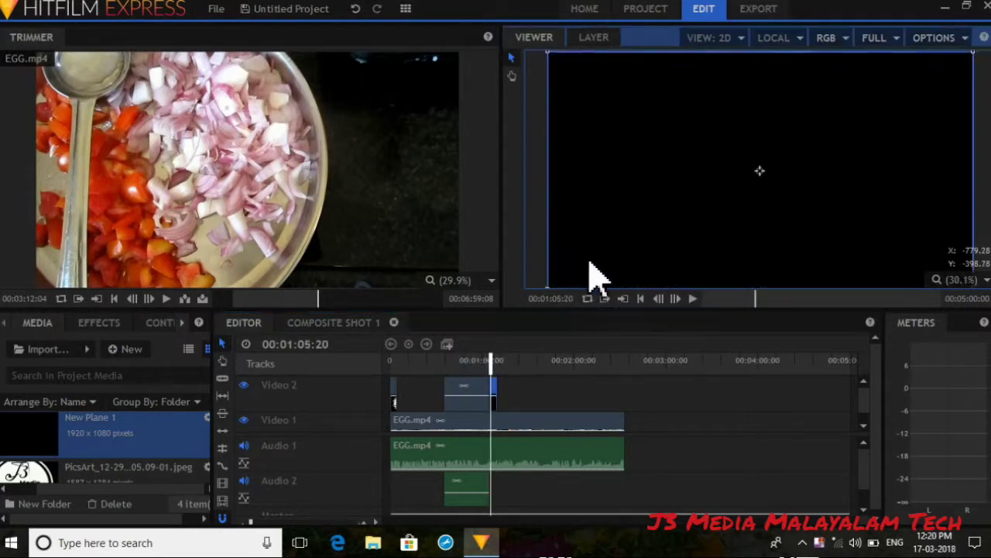
drag(547, 262, 891, 274)
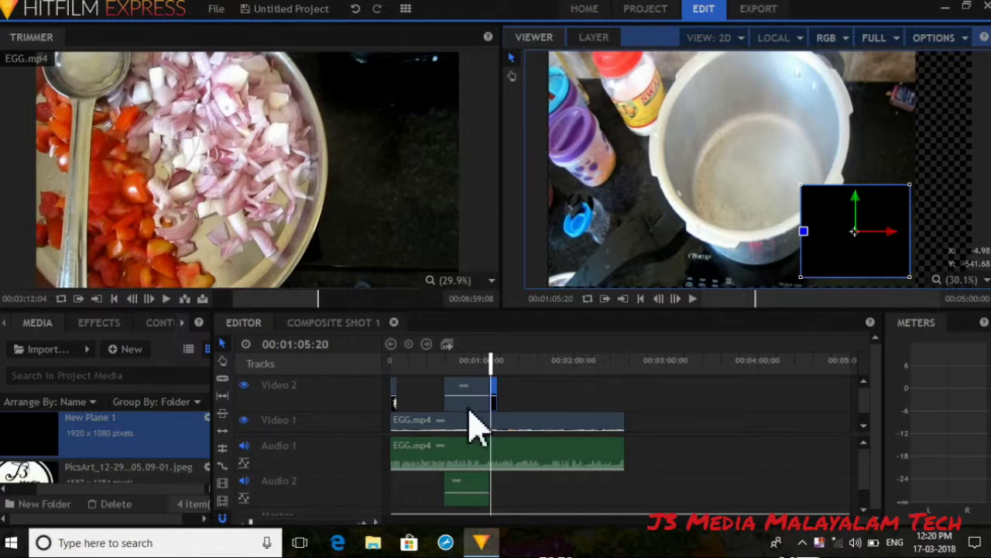
Add the Editor timeline to the export queue and start exporting it as MP4 with the YouTube 1080p HD preset.
click(226, 496)
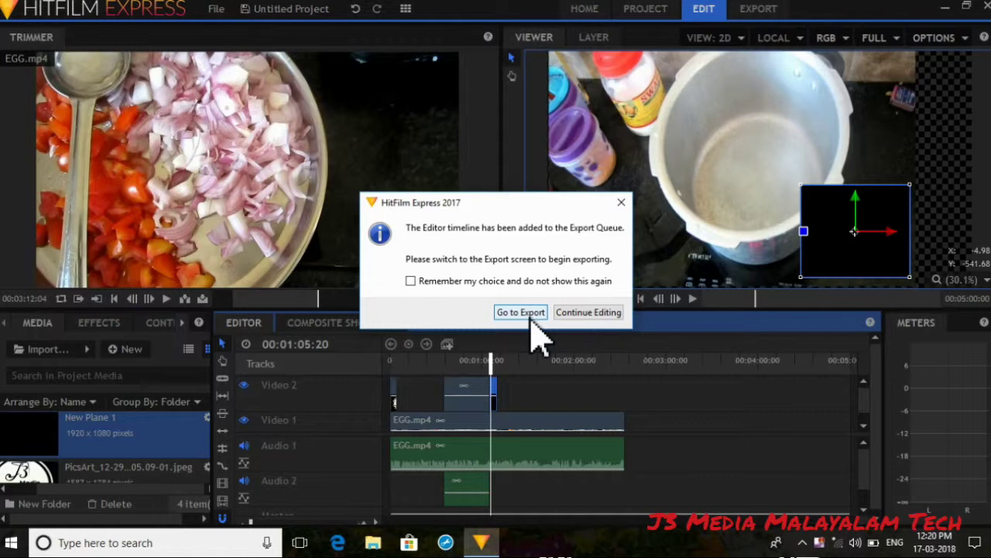
click(530, 316)
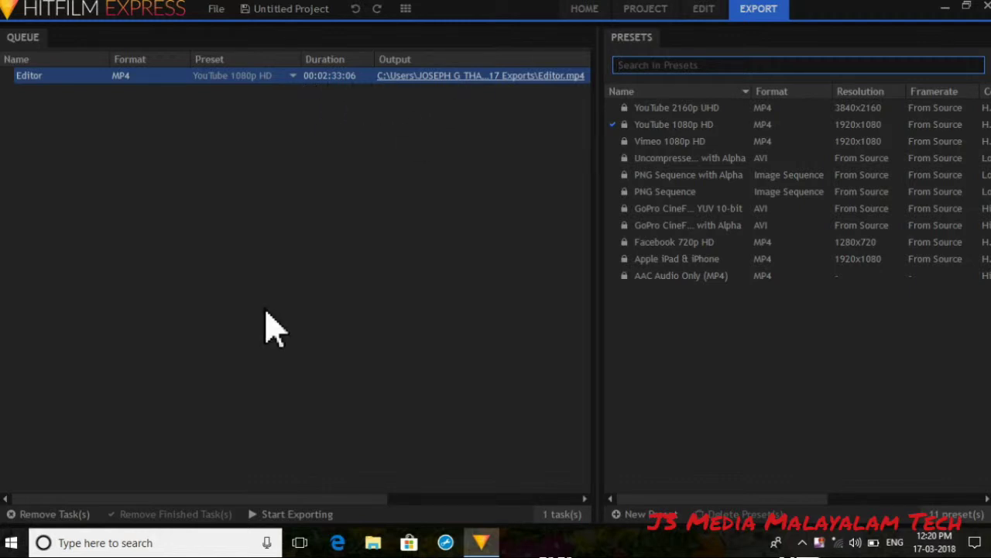
click(295, 516)
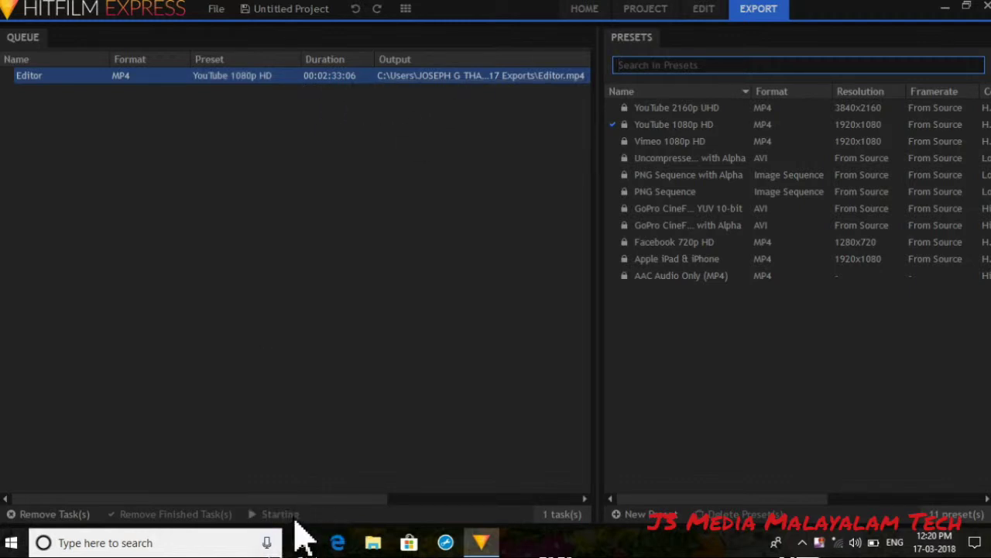